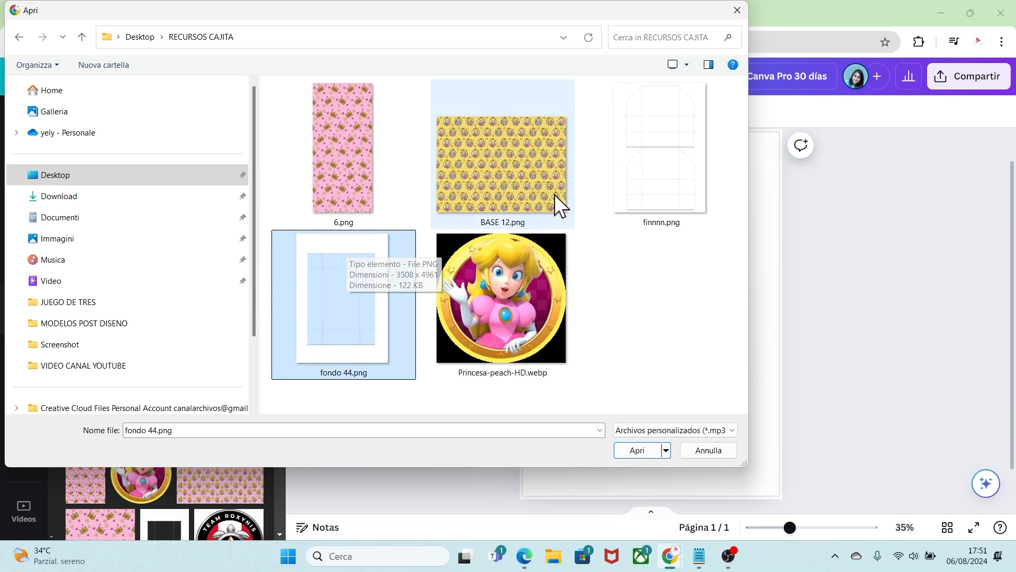
Step: Upload the box template images finnnn.png and fondo 44.png from the RECURSOS CAJITA folder
{"action": "left_click", "coordinate": [633, 158]}
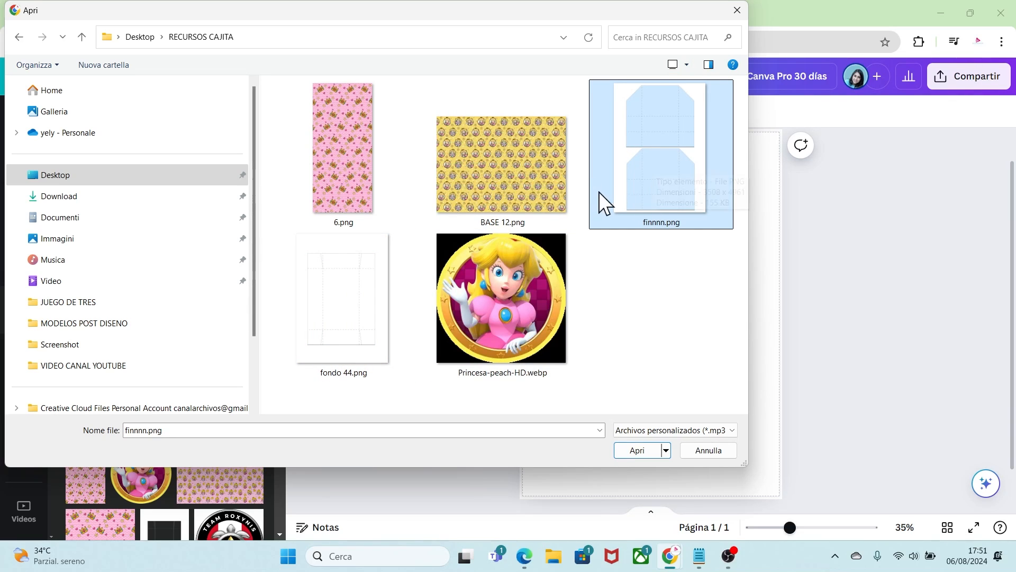
{"action": "left_click", "coordinate": [372, 318]}
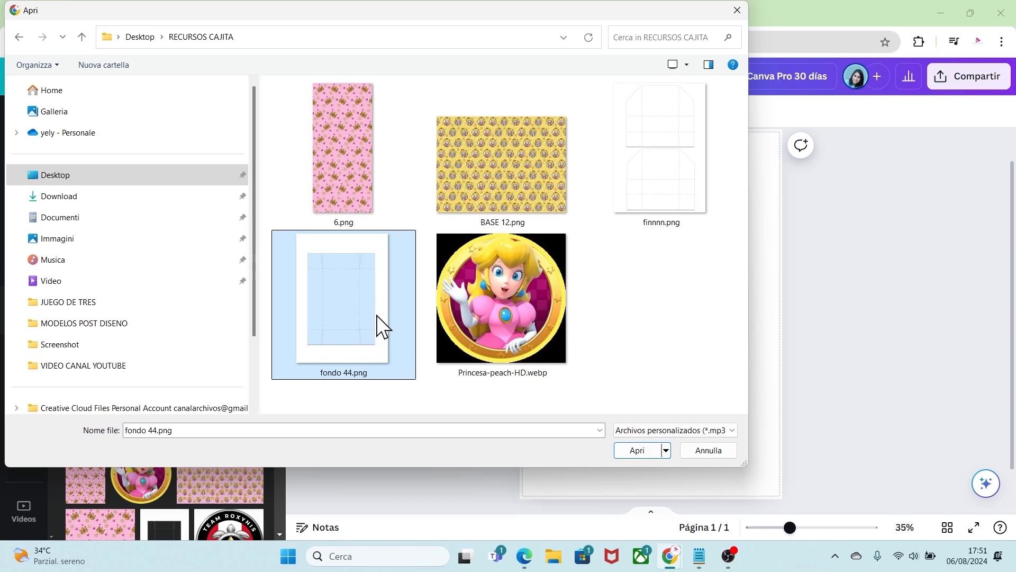
{"action": "left_click", "coordinate": [665, 158], "text": "ctrl"}
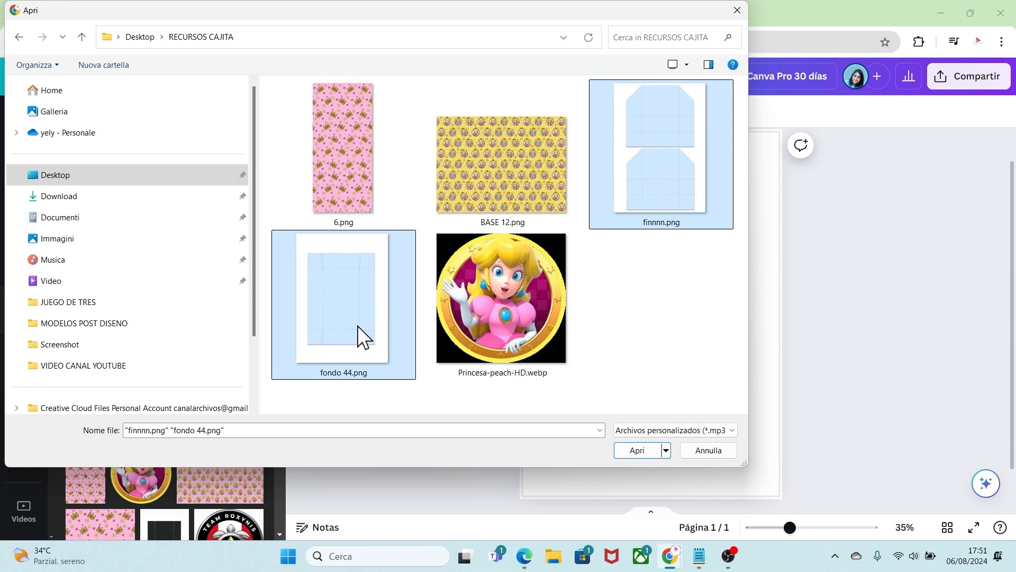
{"action": "left_click", "coordinate": [640, 450]}
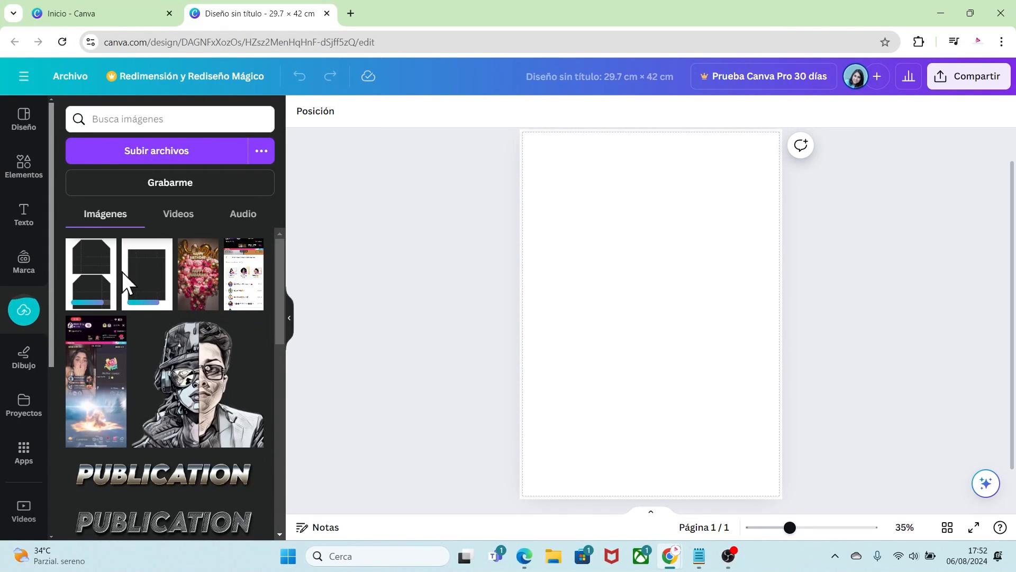
Step: Add the fondo 44 box template to the page and enlarge it to fill the whole page
{"action": "left_click", "coordinate": [153, 288]}
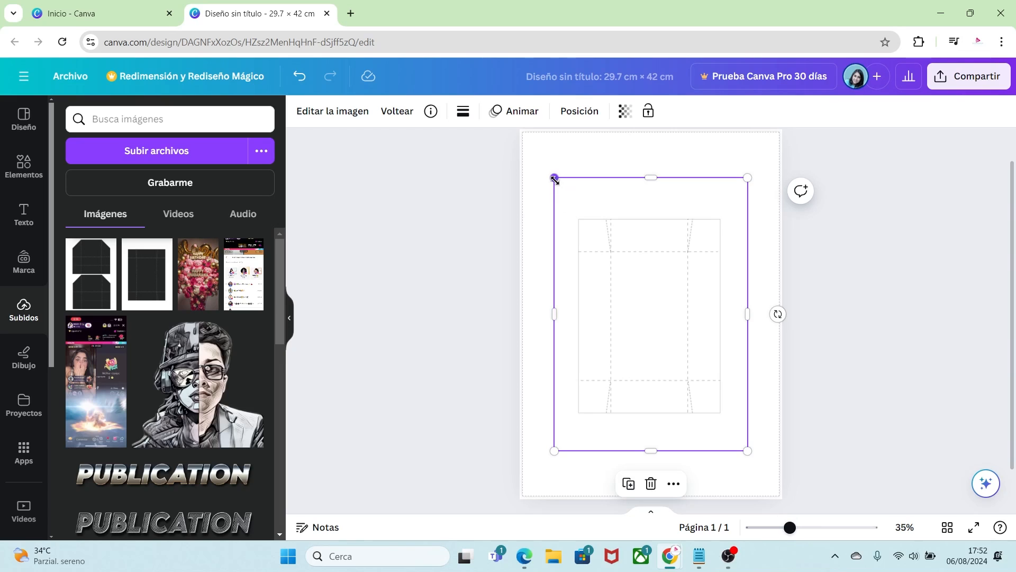
{"action": "left_click_drag", "start_coordinate": [555, 179], "coordinate": [524, 133]}
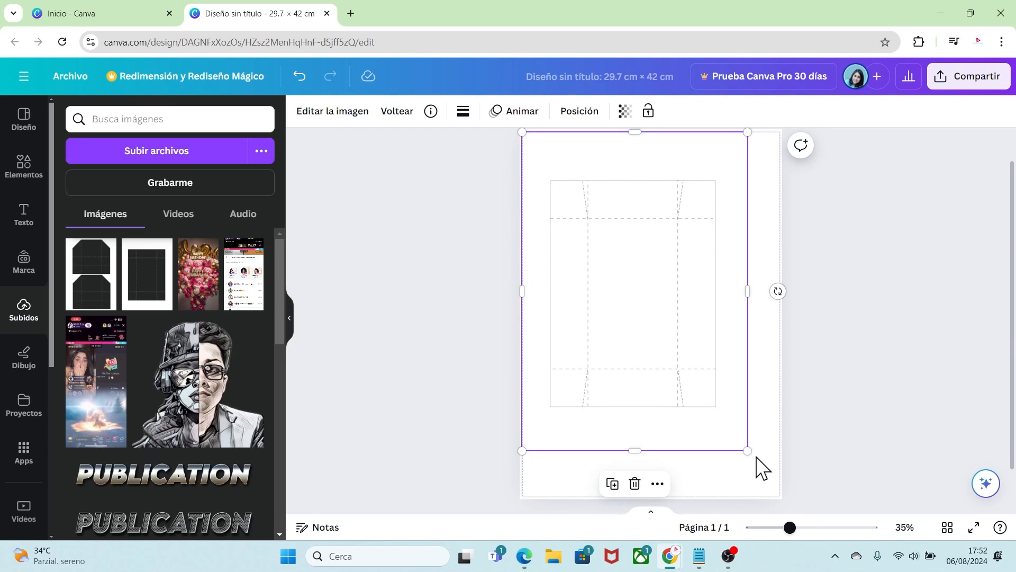
{"action": "left_click_drag", "start_coordinate": [749, 450], "coordinate": [784, 494]}
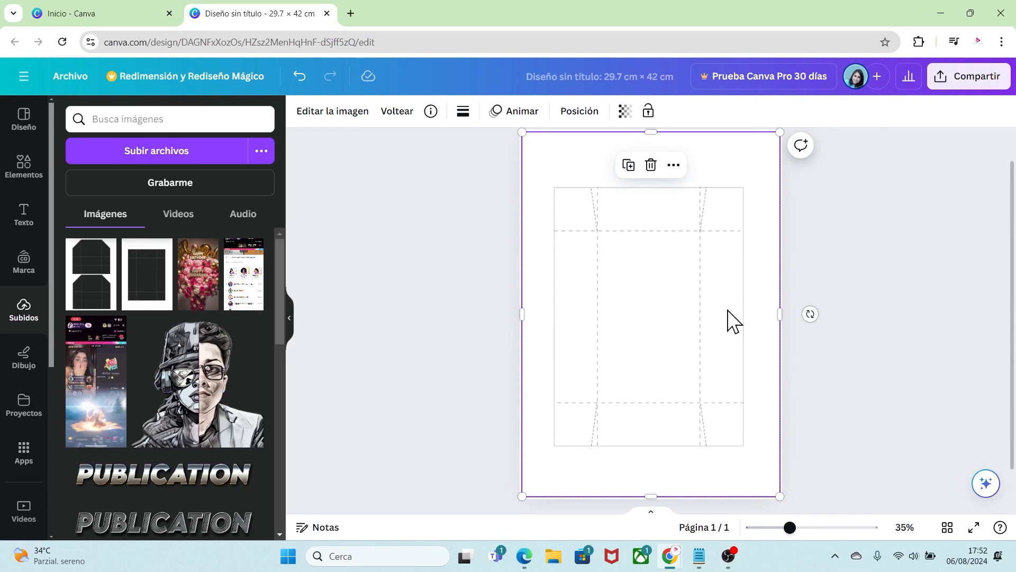
Step: Check the print bleed display option in the design's settings
{"action": "left_click_drag", "start_coordinate": [791, 528], "coordinate": [800, 528]}
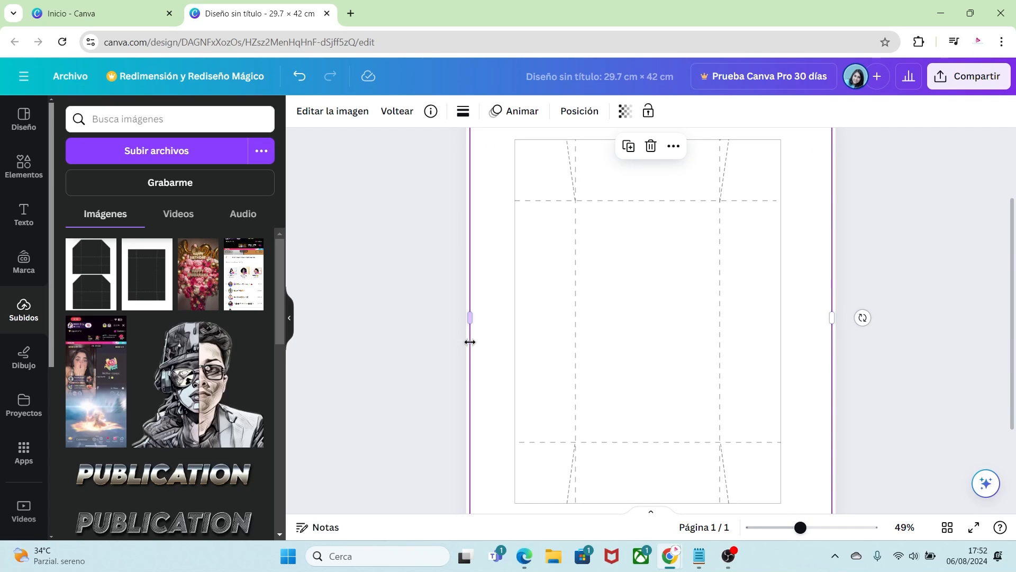
{"action": "left_click", "coordinate": [78, 75]}
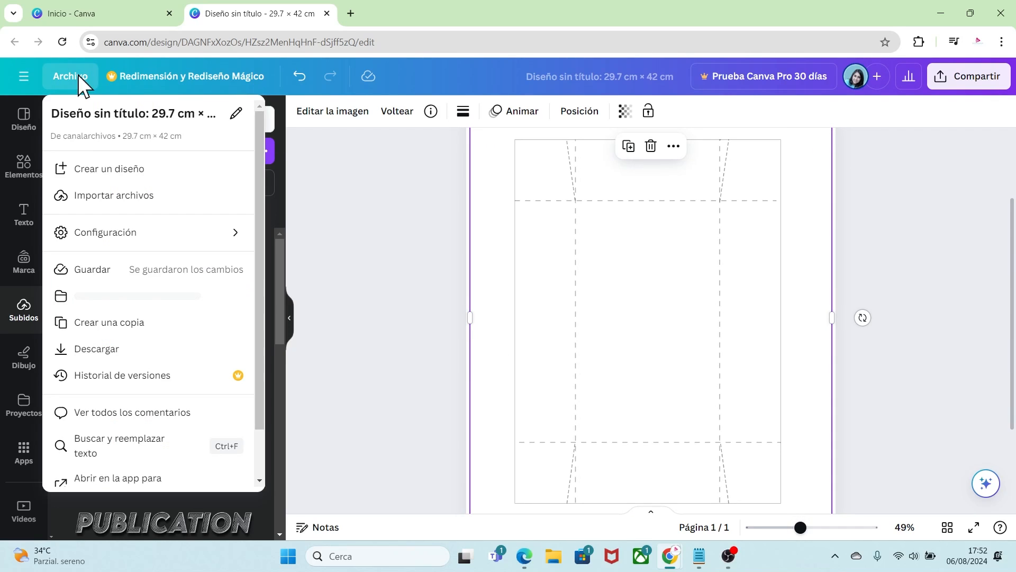
{"action": "mouse_move", "coordinate": [189, 235]}
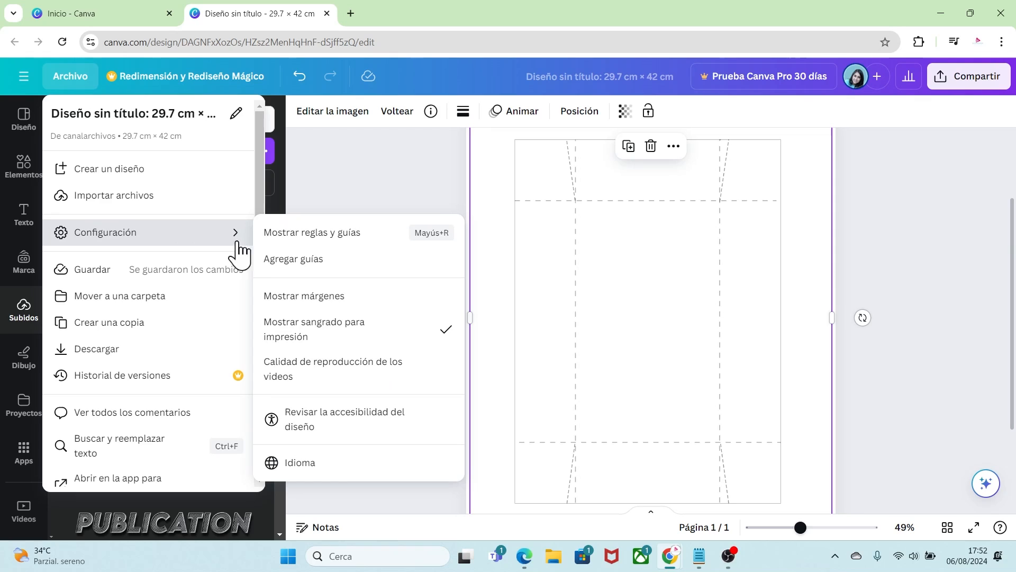
{"action": "left_click", "coordinate": [323, 337]}
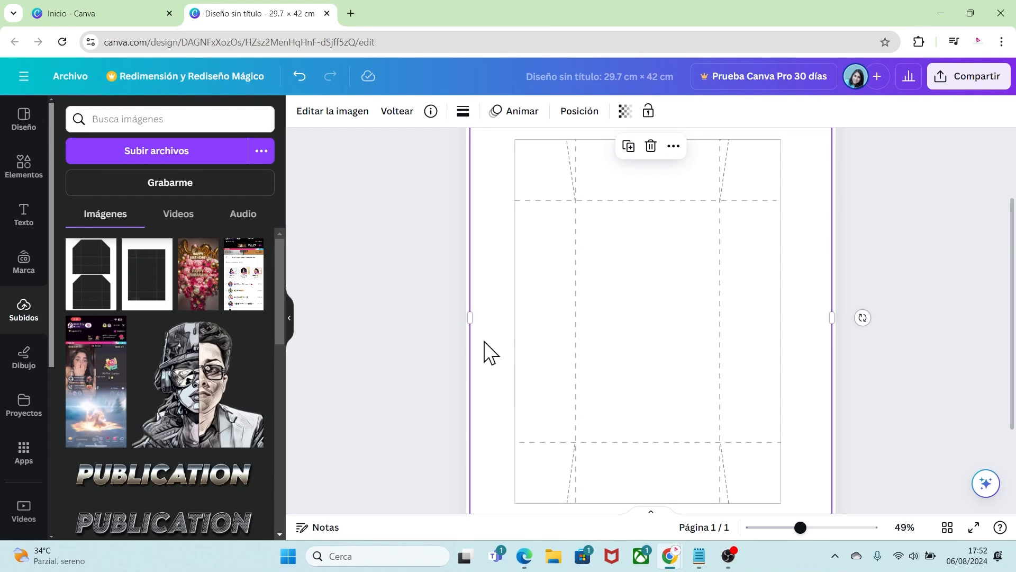
{"action": "left_click", "coordinate": [872, 353]}
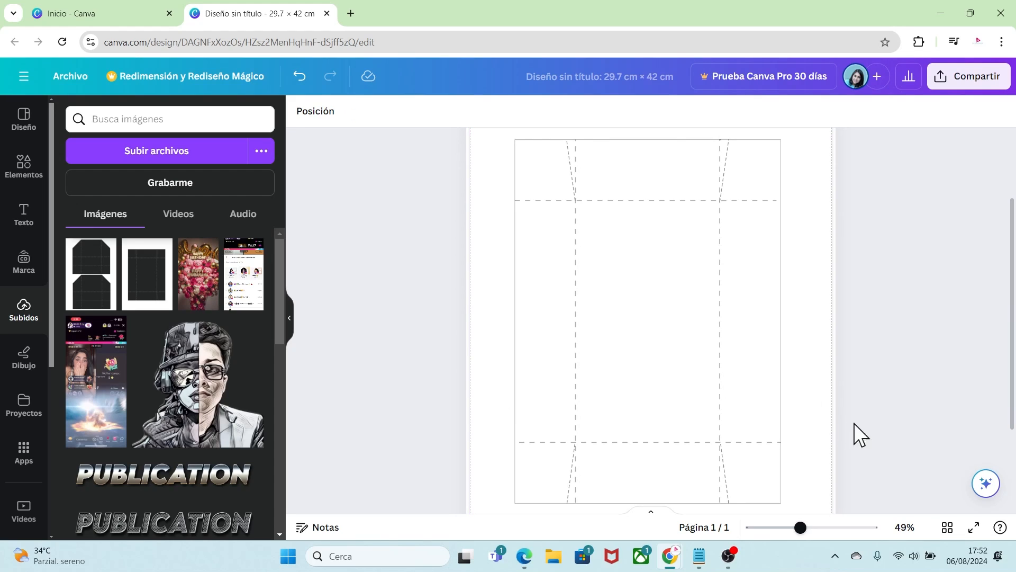
Step: Duplicate page 1 and delete the template image from the copy, leaving a blank page 2
{"action": "left_click_drag", "start_coordinate": [800, 528], "coordinate": [790, 523]}
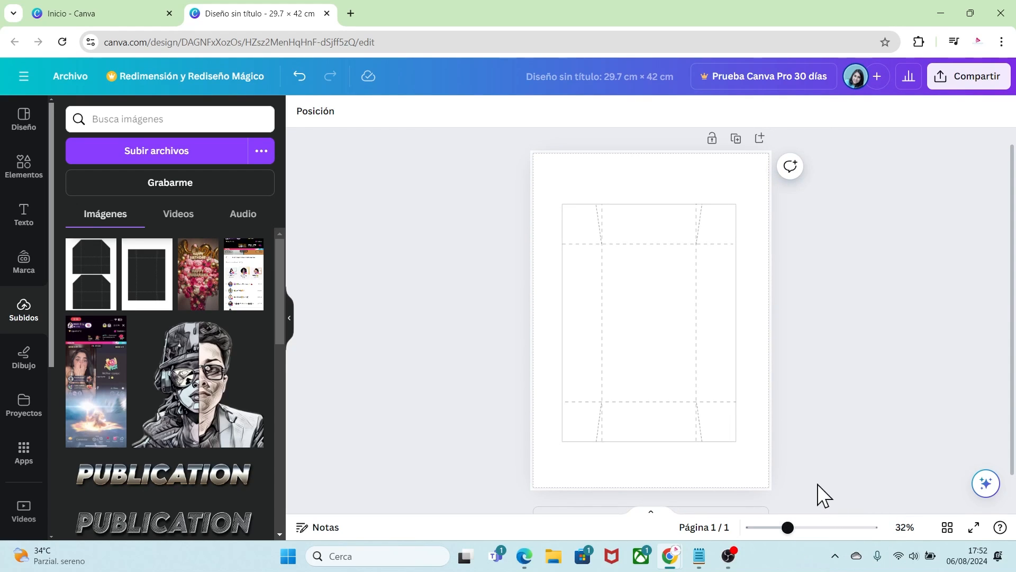
{"action": "left_click", "coordinate": [736, 138]}
{"action": "left_click", "coordinate": [712, 300]}
{"action": "key", "text": "Delete"}
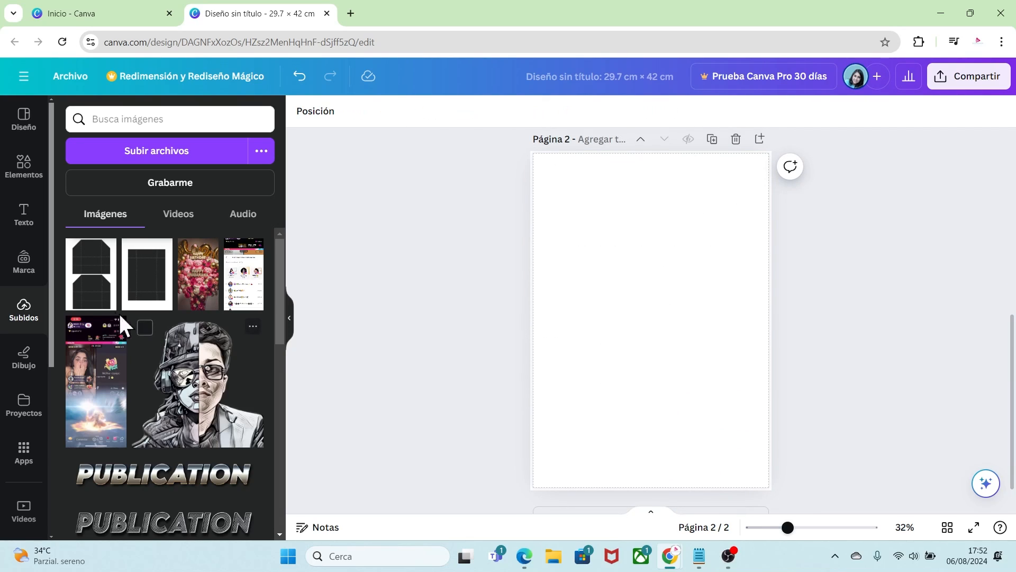
Step: Add the finnnn template with the two cut-corner box pieces to page 2 and enlarge it to fill the page
{"action": "left_click", "coordinate": [96, 303]}
{"action": "left_click_drag", "start_coordinate": [593, 271], "coordinate": [565, 233]}
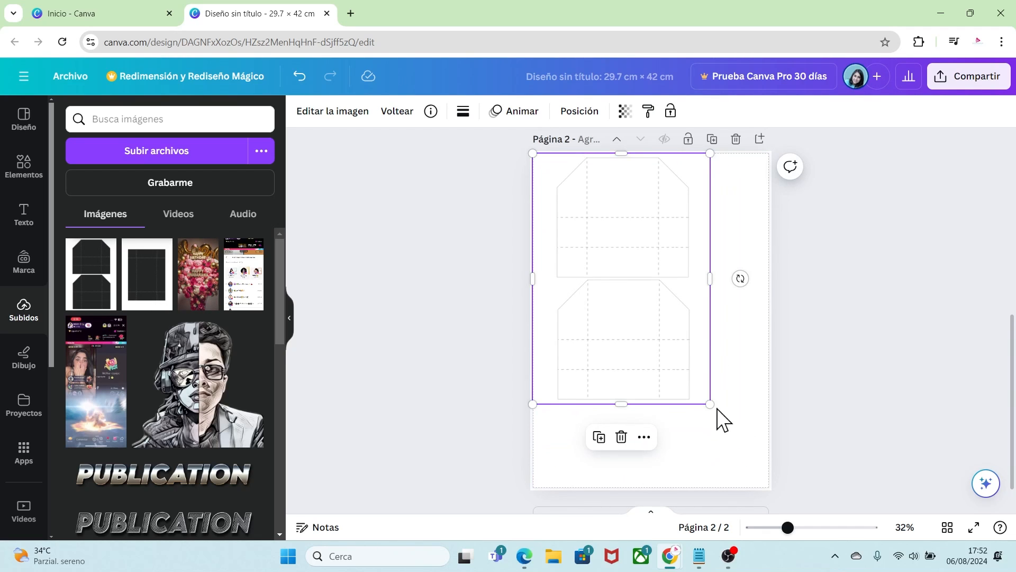
{"action": "left_click_drag", "start_coordinate": [710, 405], "coordinate": [772, 486]}
{"action": "left_click_drag", "start_coordinate": [801, 534], "coordinate": [811, 537]}
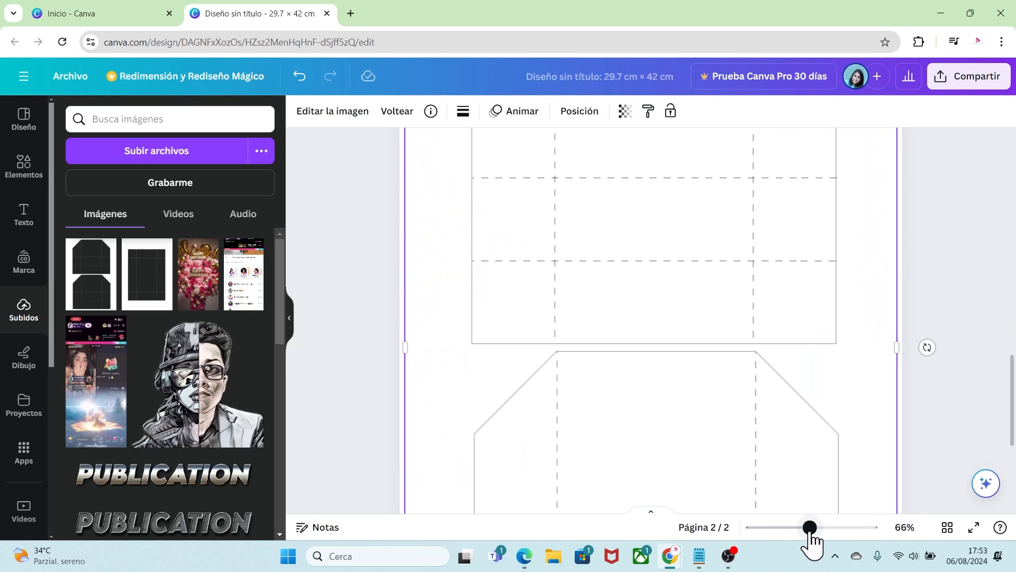
{"action": "scroll", "coordinate": [906, 500], "scroll_direction": "down", "scroll_amount": 5}
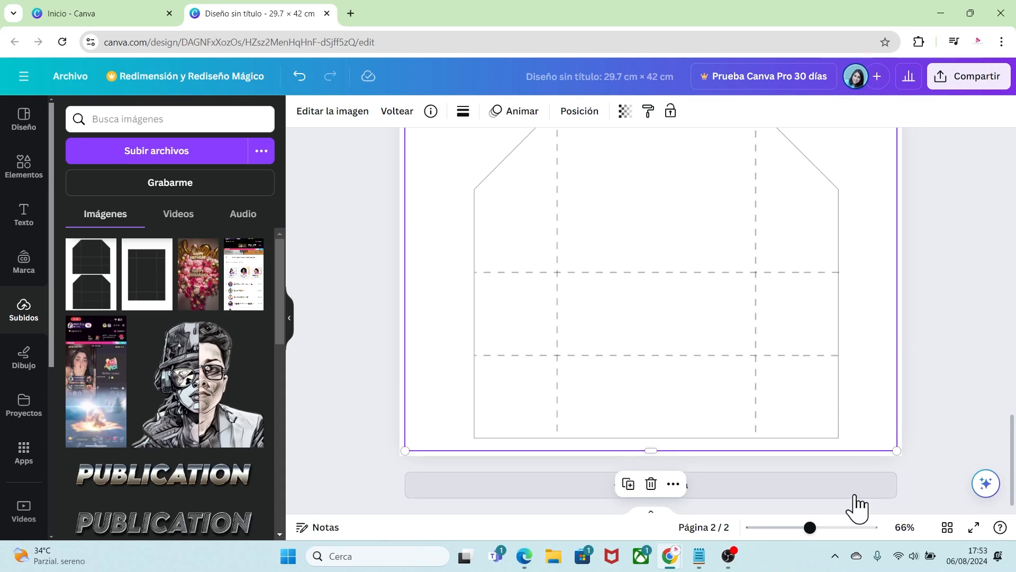
{"action": "left_click_drag", "start_coordinate": [809, 529], "coordinate": [780, 529]}
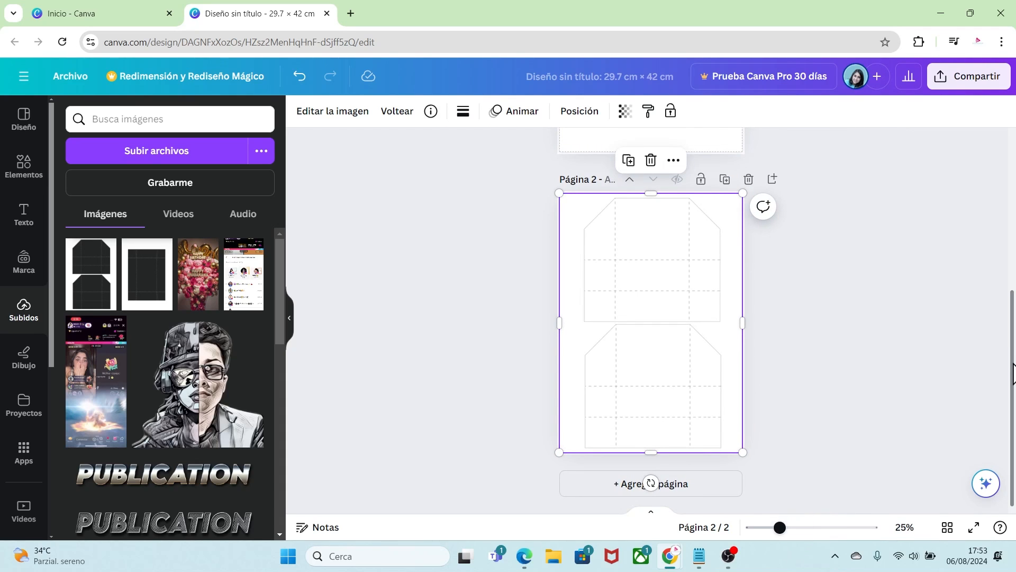
Step: Upload the pattern images 6.png and BASE 12.png together with Princesa-peach-HD.webp
{"action": "left_click_drag", "start_coordinate": [1013, 370], "coordinate": [1012, 211]}
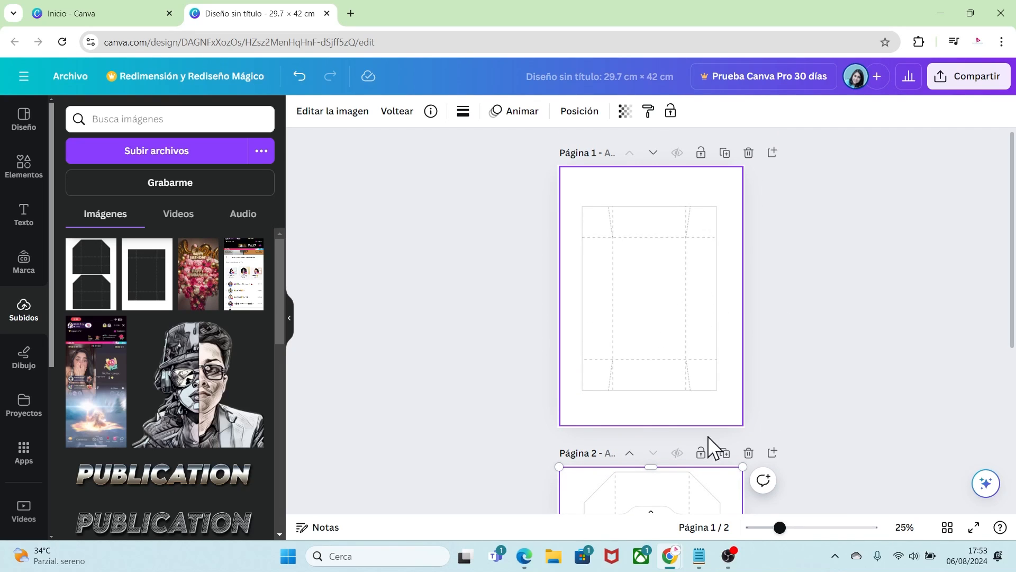
{"action": "left_click_drag", "start_coordinate": [780, 530], "coordinate": [798, 528]}
{"action": "left_click_drag", "start_coordinate": [1013, 286], "coordinate": [1012, 271]}
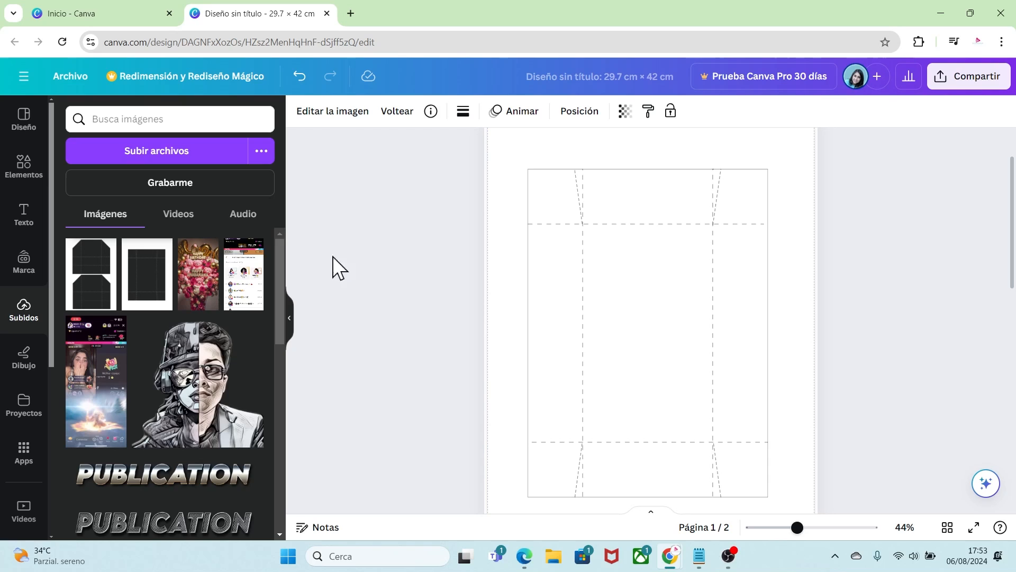
{"action": "left_click", "coordinate": [199, 146]}
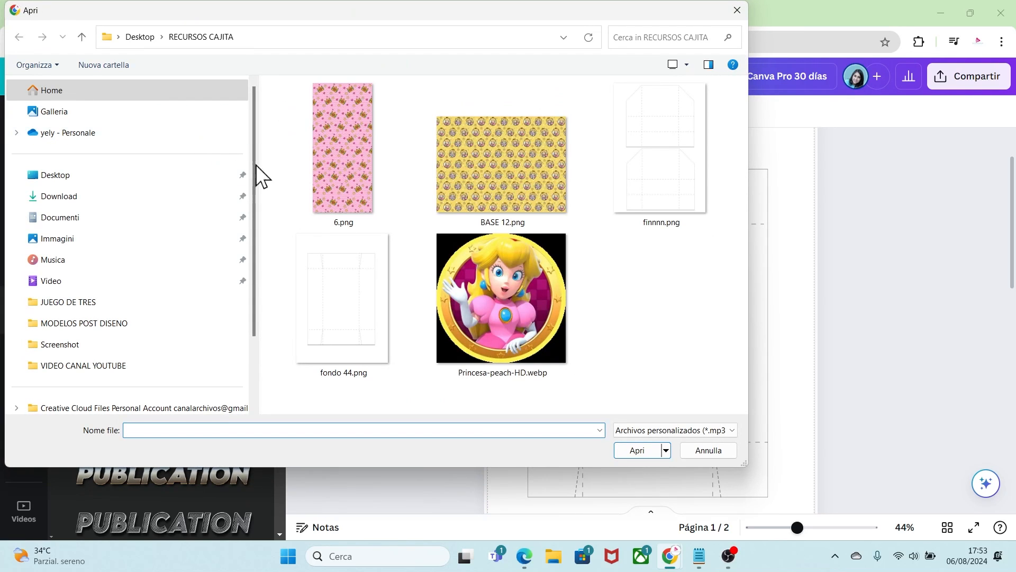
{"action": "left_click", "coordinate": [477, 167]}
{"action": "left_click", "coordinate": [473, 160]}
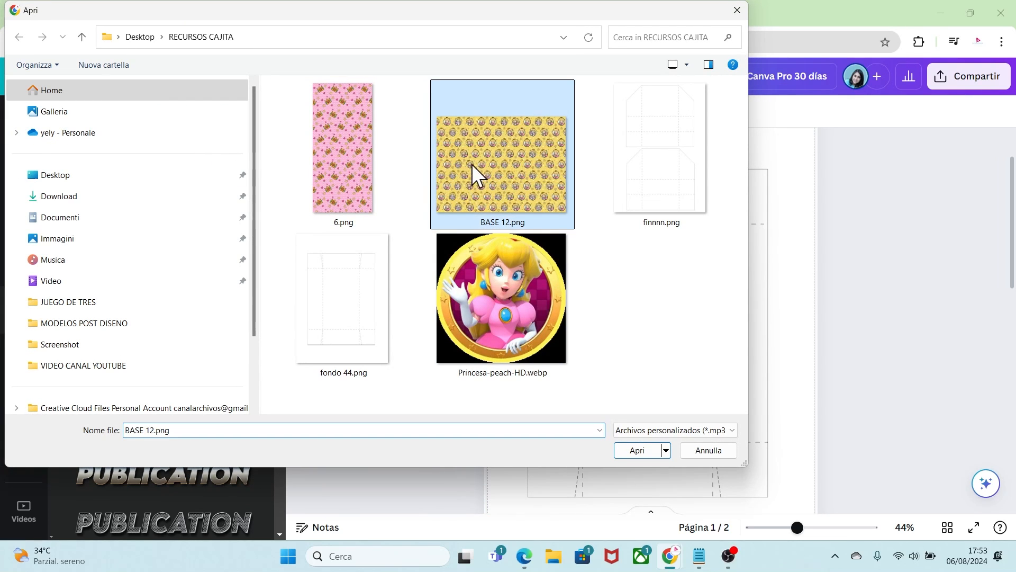
{"action": "left_click", "coordinate": [362, 159], "text": "ctrl"}
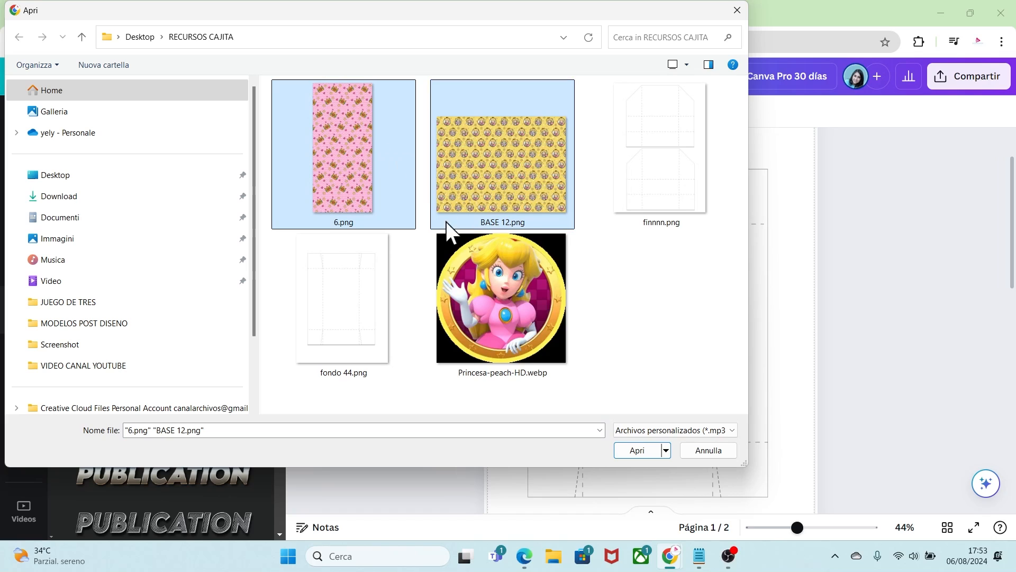
{"action": "left_click", "coordinate": [468, 249], "text": "ctrl"}
{"action": "left_click", "coordinate": [635, 450]}
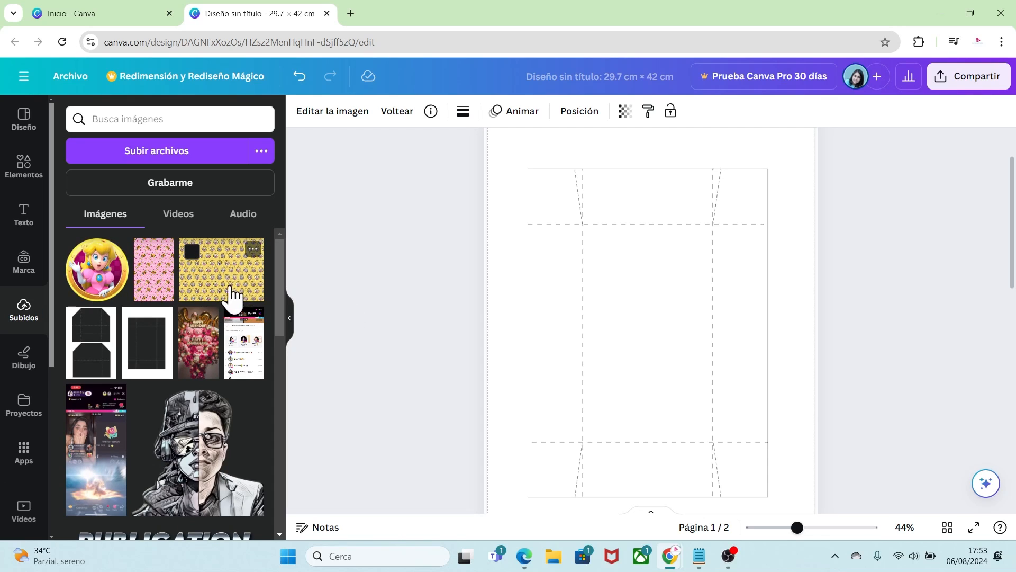
Step: Add the yellow BASE 12 pattern to page 1, resize it to cover the entire box outline and centre it over the template
{"action": "left_click", "coordinate": [232, 291]}
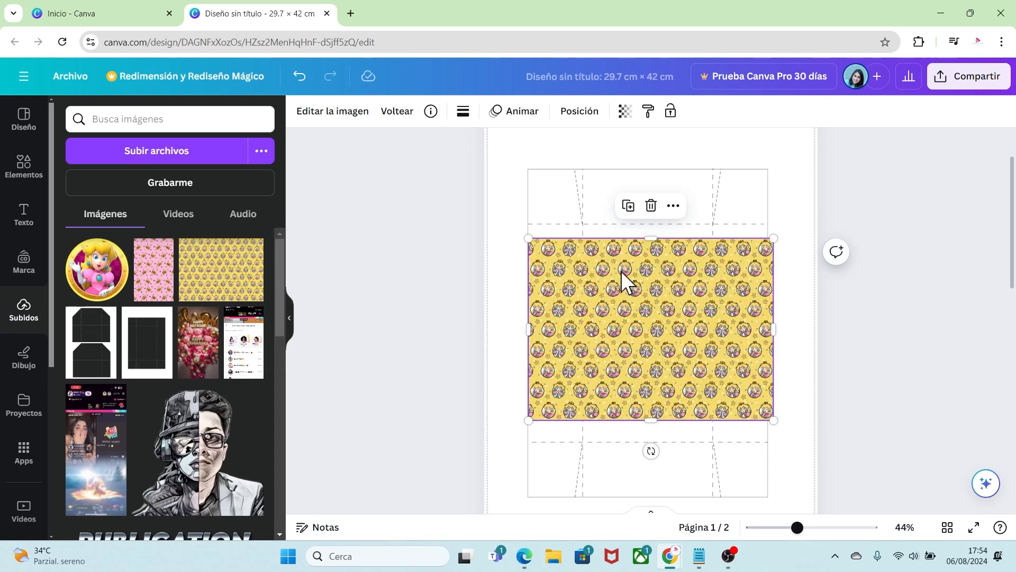
{"action": "left_click_drag", "start_coordinate": [628, 312], "coordinate": [607, 221]}
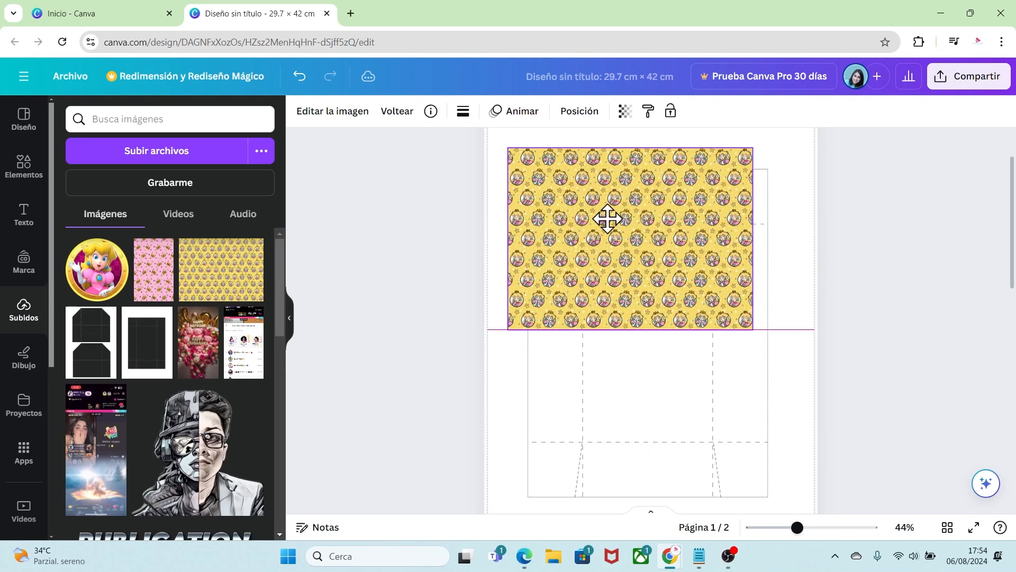
{"action": "left_click_drag", "start_coordinate": [753, 329], "coordinate": [781, 350]}
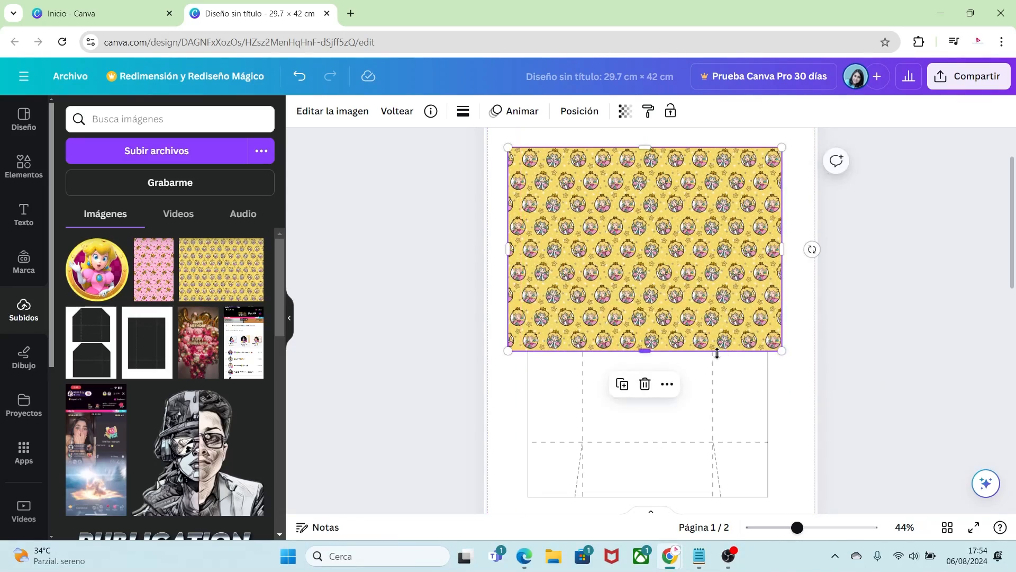
{"action": "left_click_drag", "start_coordinate": [646, 353], "coordinate": [669, 517]}
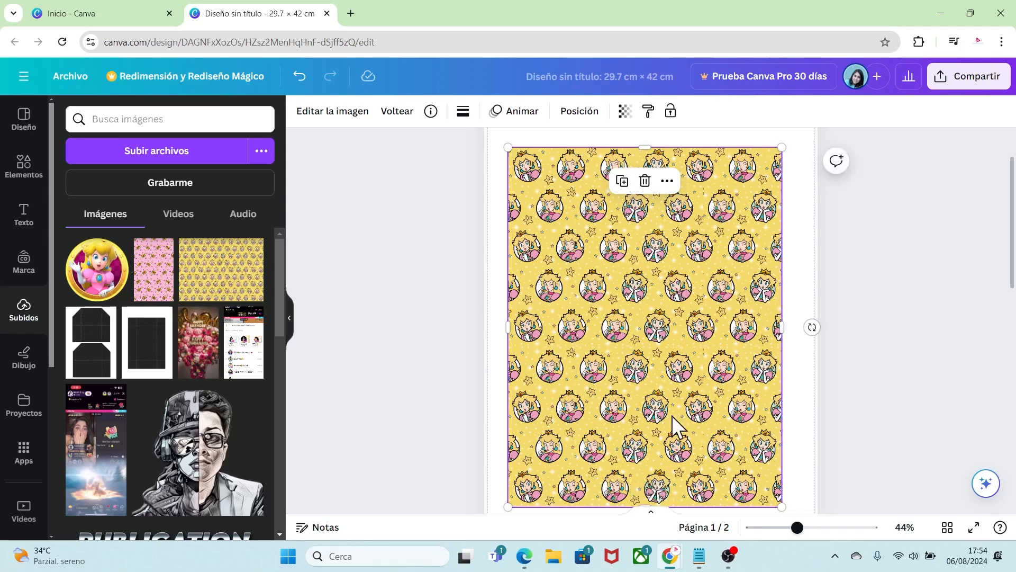
{"action": "left_click_drag", "start_coordinate": [797, 527], "coordinate": [789, 527]}
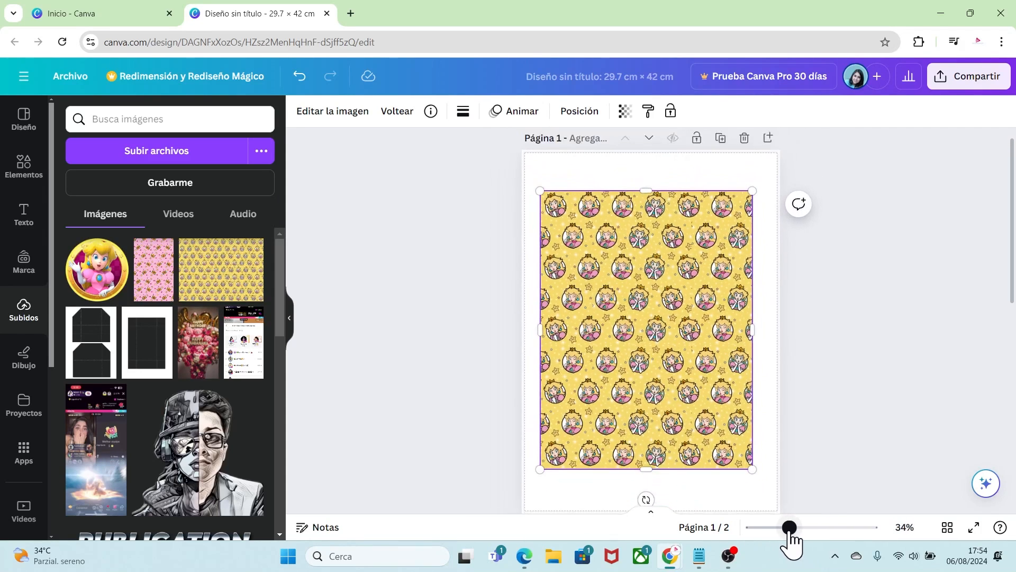
{"action": "left_click_drag", "start_coordinate": [662, 297], "coordinate": [669, 292]}
Step: Send the yellow pattern on page 1 to the back, behind the box template, and deselect it
{"action": "right_click", "coordinate": [667, 304]}
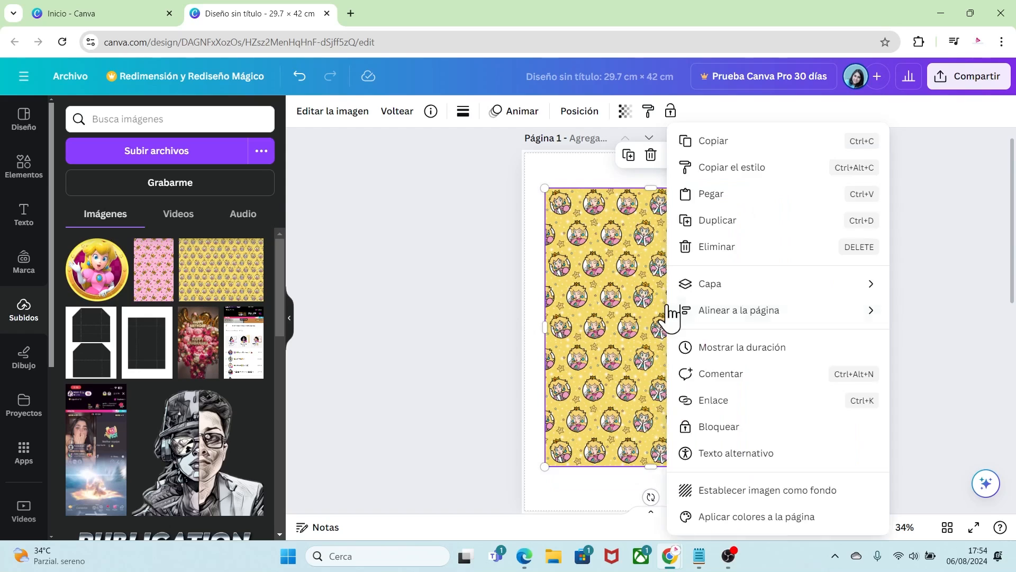
{"action": "mouse_move", "coordinate": [687, 316]}
{"action": "mouse_move", "coordinate": [688, 286]}
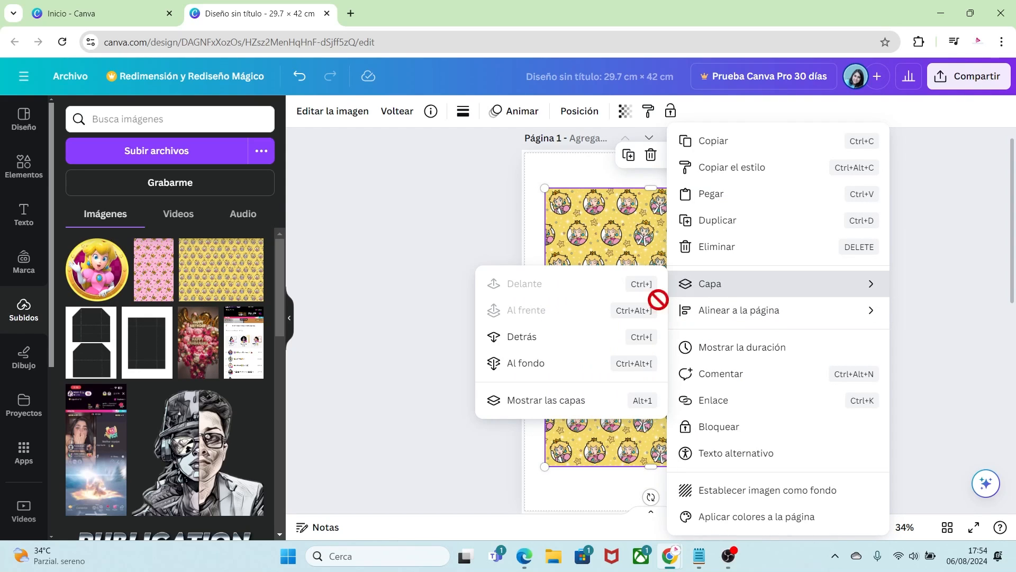
{"action": "left_click", "coordinate": [541, 362]}
{"action": "left_click", "coordinate": [824, 385]}
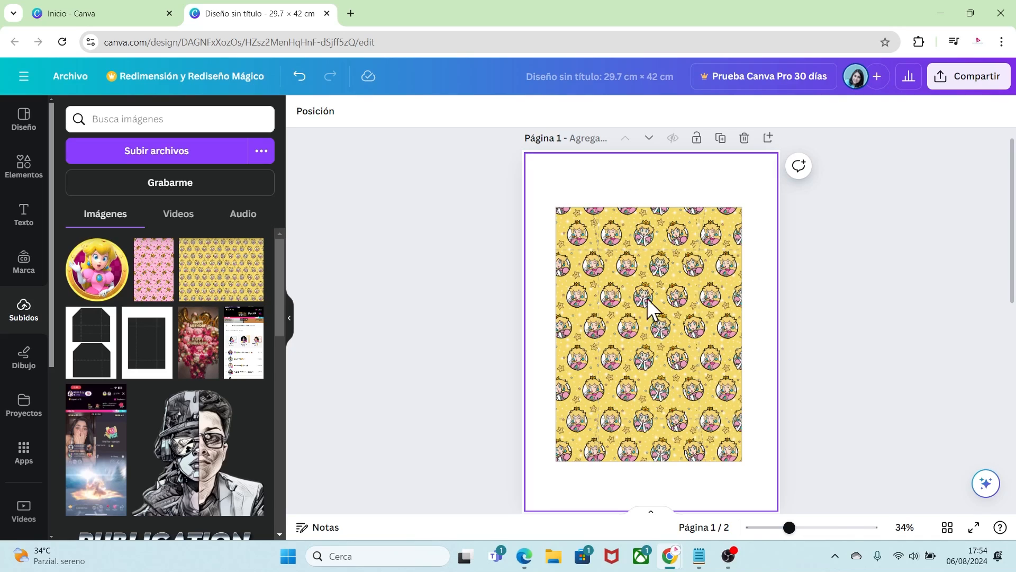
Step: Examine the template's fold lines over the yellow pattern on page 1, and bring up page 2
{"action": "left_click_drag", "start_coordinate": [789, 528], "coordinate": [816, 527]}
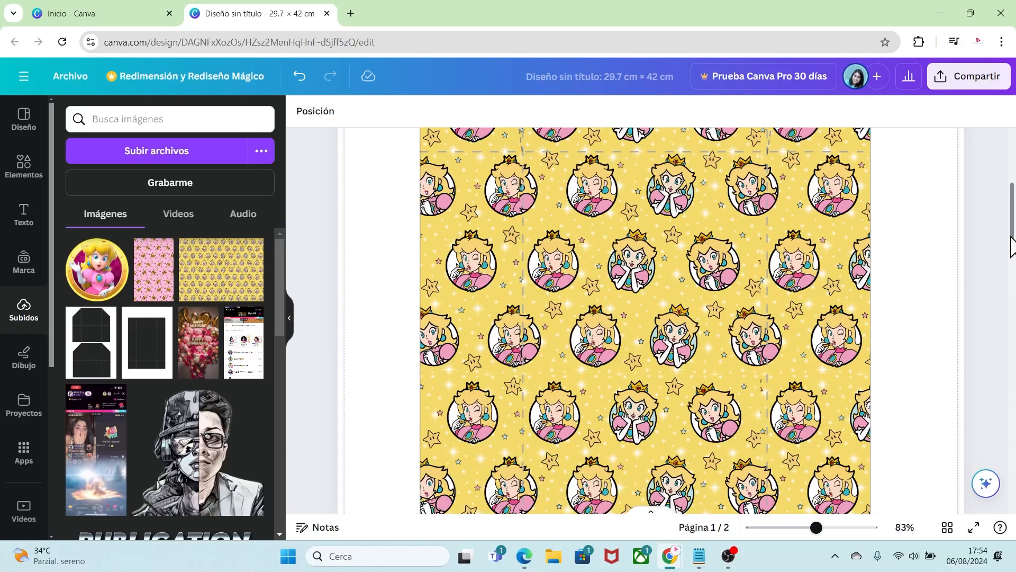
{"action": "scroll", "coordinate": [762, 362], "scroll_direction": "down", "scroll_amount": 3}
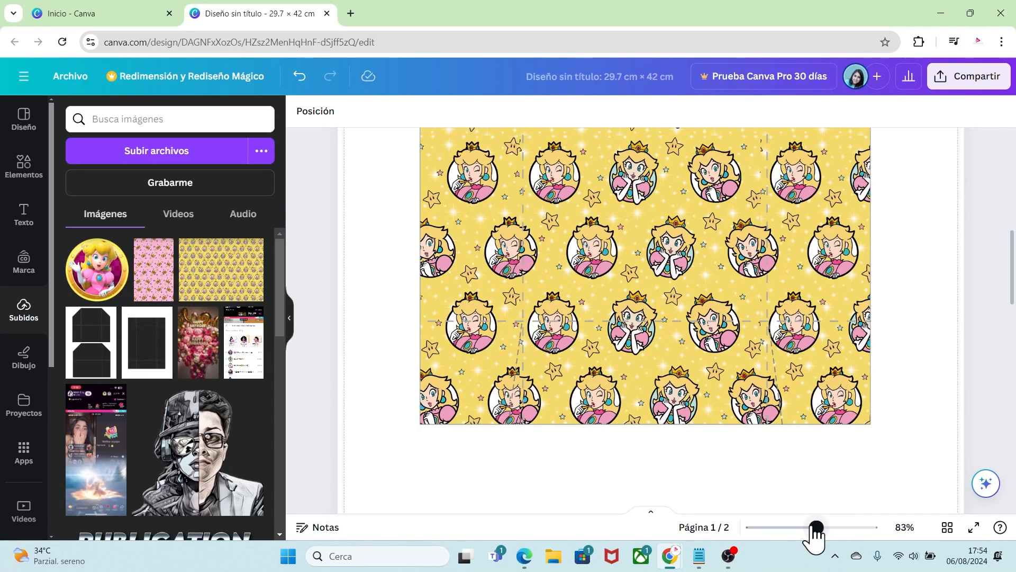
{"action": "left_click_drag", "start_coordinate": [817, 527], "coordinate": [795, 528]}
{"action": "left_click_drag", "start_coordinate": [1011, 297], "coordinate": [1012, 416]}
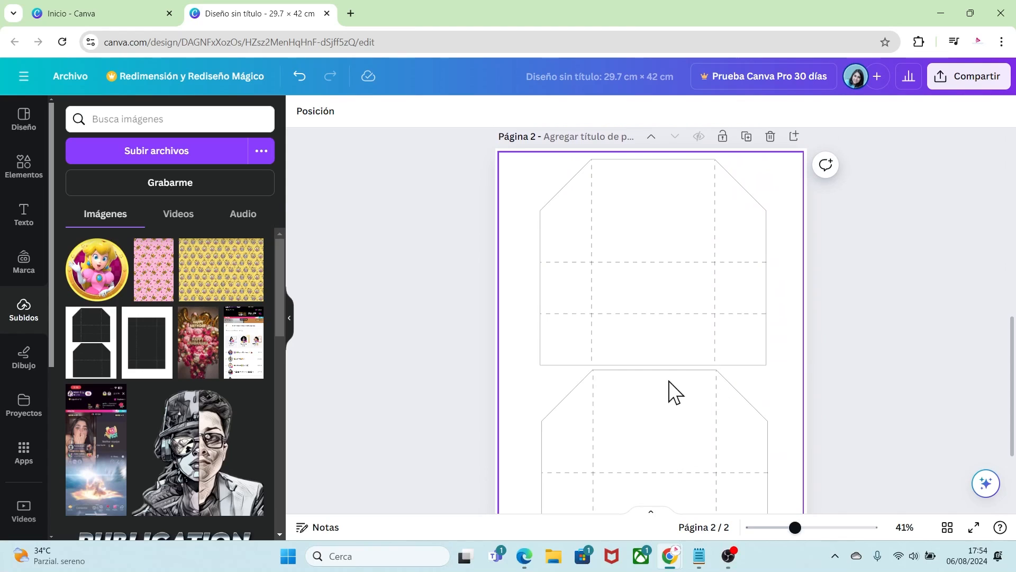
Step: Add the pink crown pattern to page 2, enlarge it to cover both box pieces and position it over the template
{"action": "left_click", "coordinate": [153, 289]}
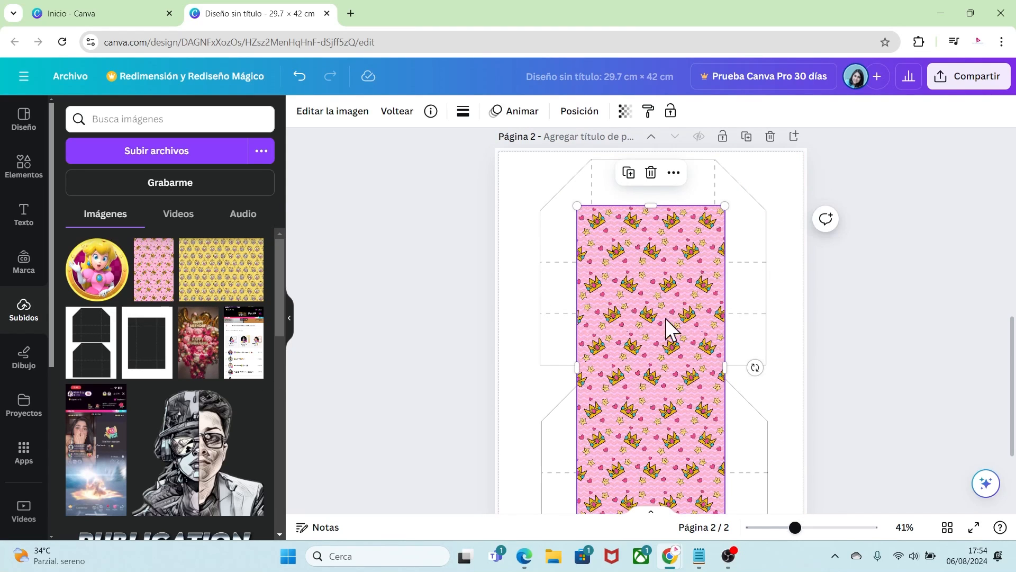
{"action": "left_click_drag", "start_coordinate": [645, 308], "coordinate": [582, 248]}
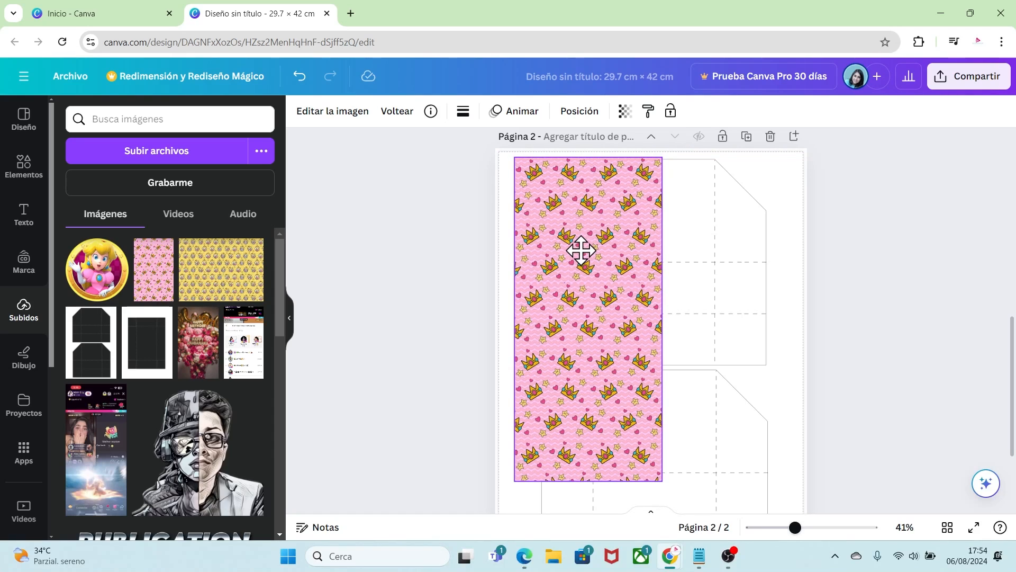
{"action": "left_click_drag", "start_coordinate": [664, 316], "coordinate": [774, 354]}
{"action": "scroll", "coordinate": [1012, 356], "scroll_direction": "down", "scroll_amount": 3}
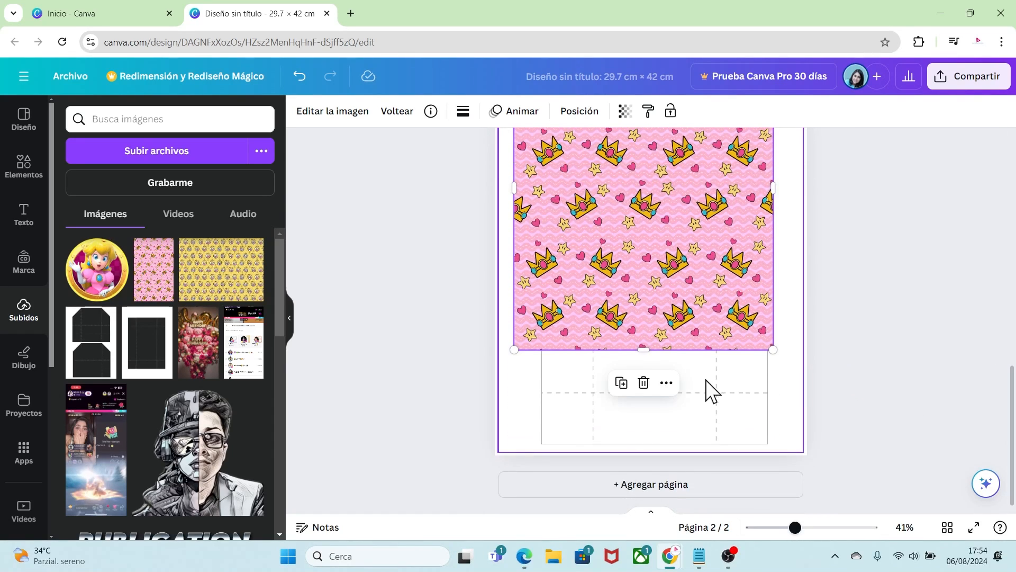
{"action": "left_click_drag", "start_coordinate": [653, 351], "coordinate": [661, 446]}
{"action": "left_click_drag", "start_coordinate": [649, 390], "coordinate": [658, 376]}
Step: Send the pink crown pattern on page 2 to the back, behind the box template, and deselect it
{"action": "right_click", "coordinate": [703, 344]}
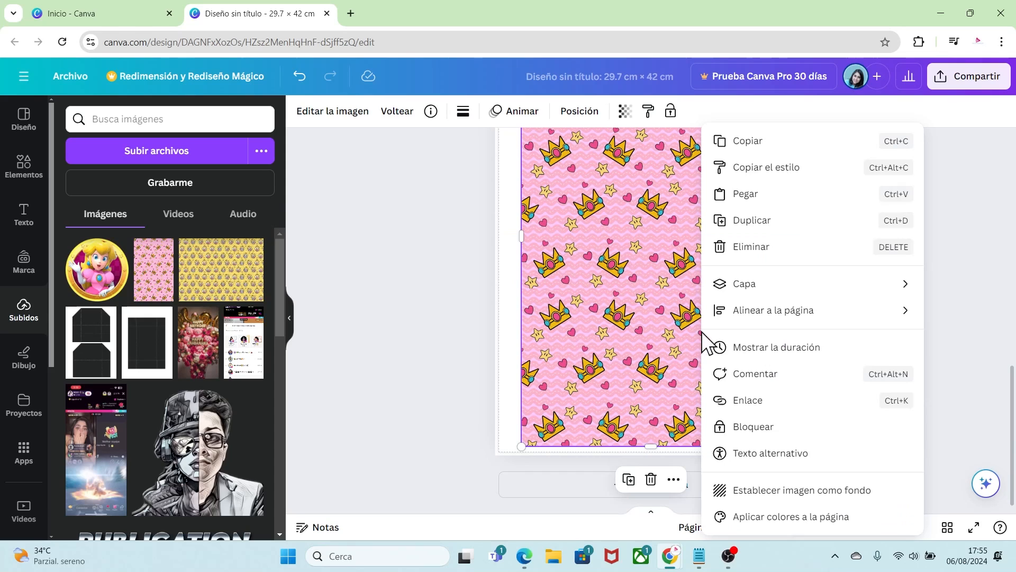
{"action": "mouse_move", "coordinate": [732, 292]}
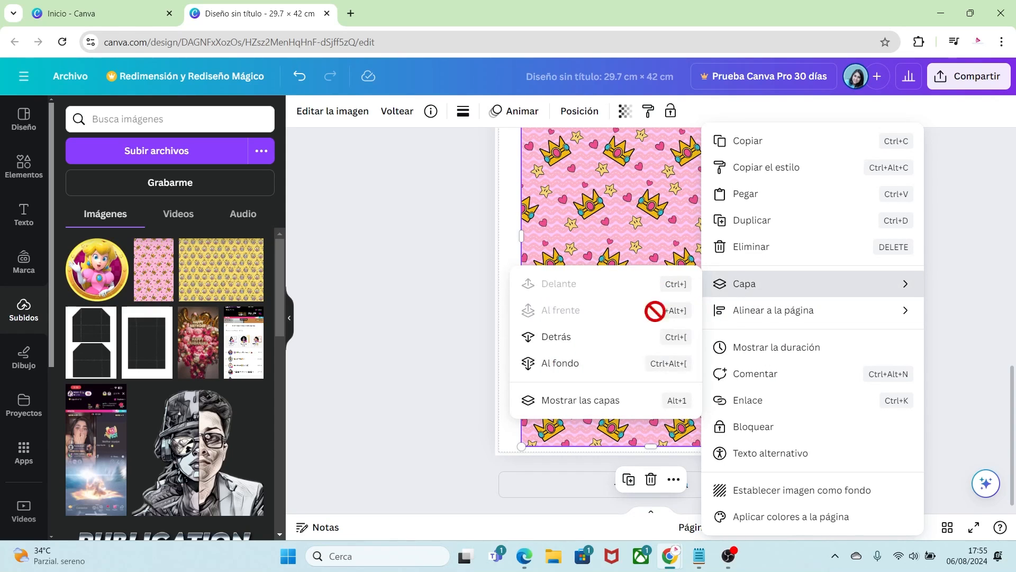
{"action": "left_click", "coordinate": [574, 361]}
{"action": "left_click", "coordinate": [842, 363]}
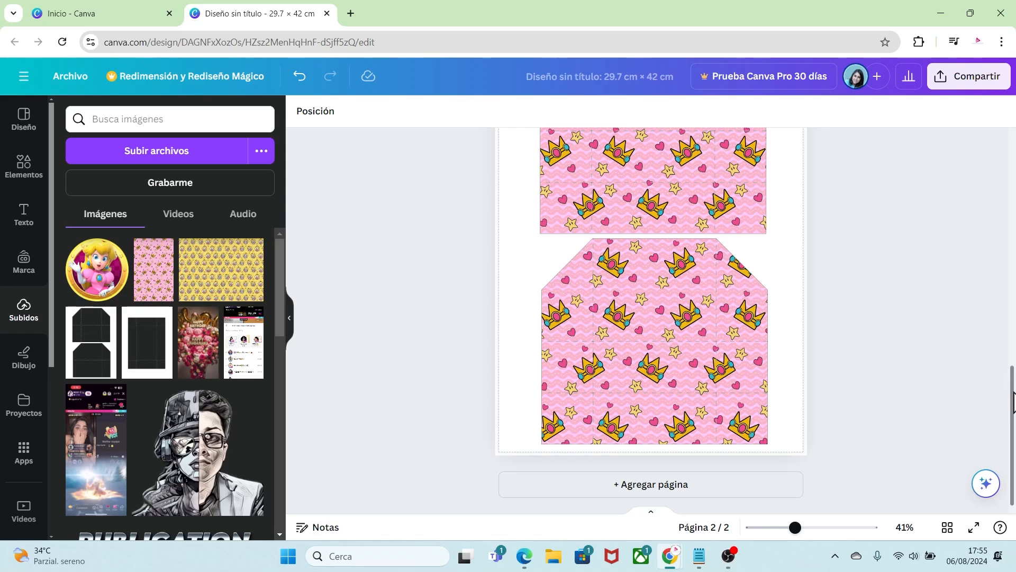
Step: Add the round Princess Peach image to page 2, shrink it to the middle panel's width and centre it across the upper piece's top edge
{"action": "left_click_drag", "start_coordinate": [1012, 386], "coordinate": [1012, 352]}
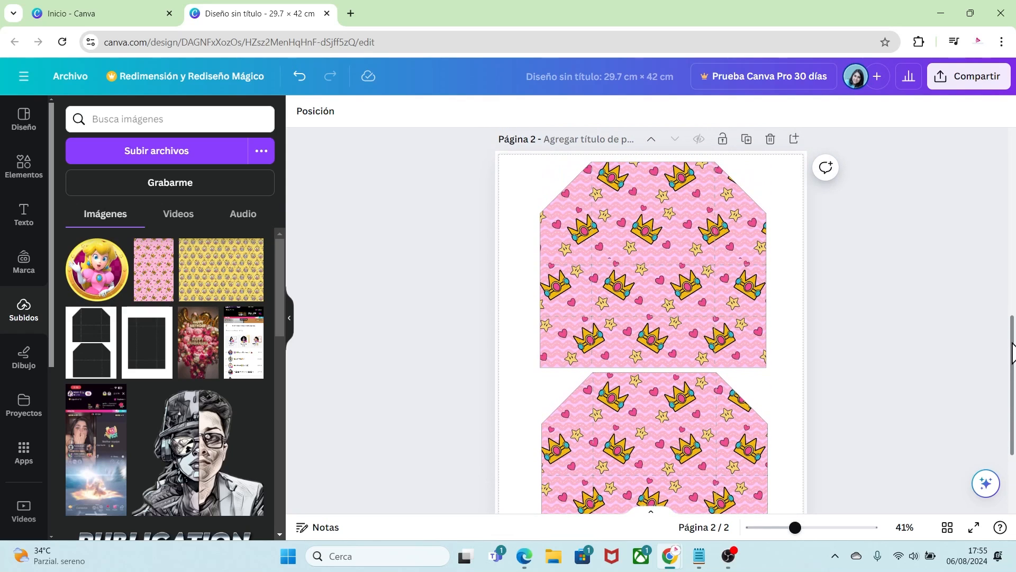
{"action": "left_click_drag", "start_coordinate": [794, 527], "coordinate": [817, 529]}
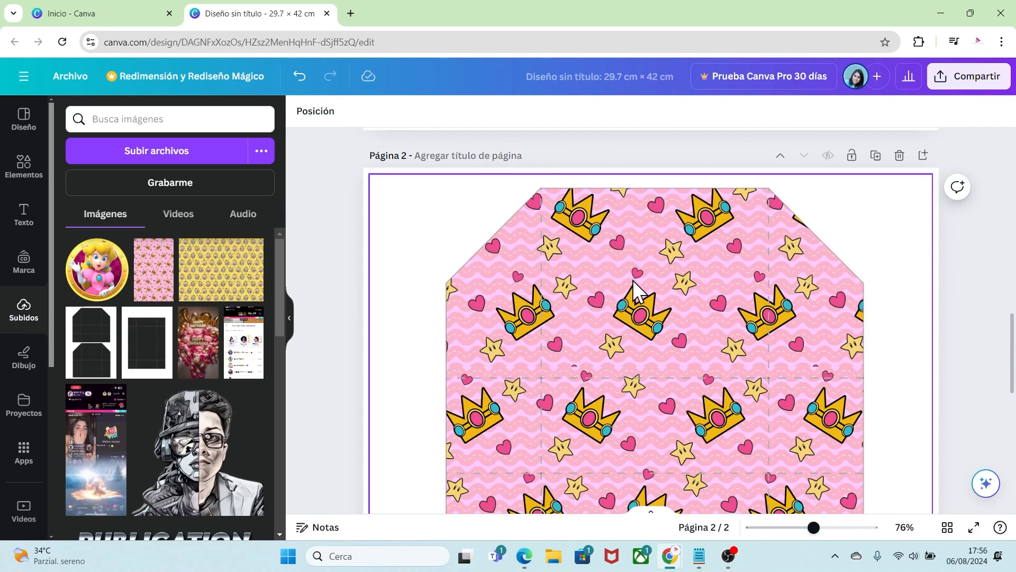
{"action": "left_click", "coordinate": [96, 288]}
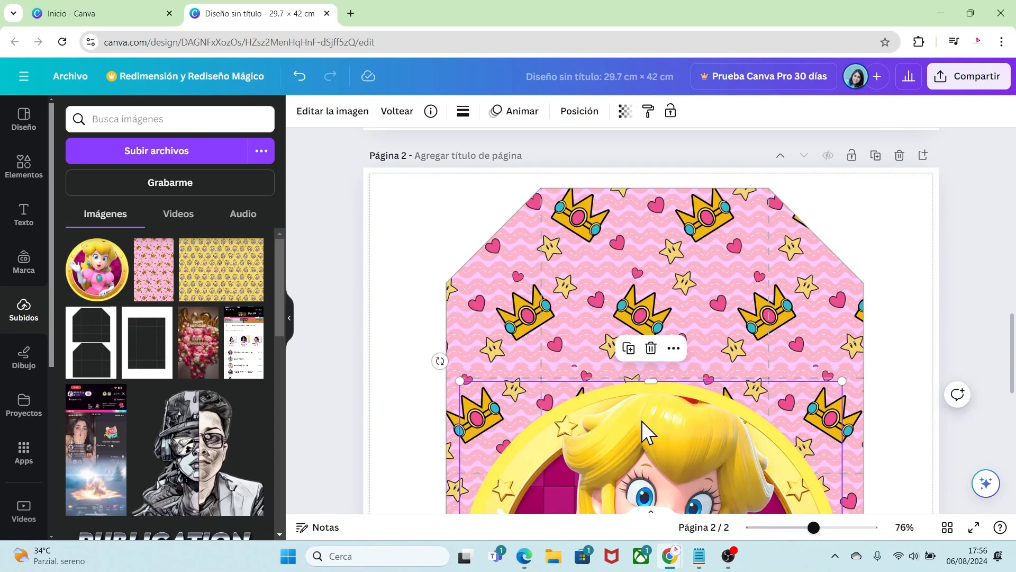
{"action": "left_click_drag", "start_coordinate": [644, 431], "coordinate": [658, 277]}
{"action": "left_click_drag", "start_coordinate": [474, 227], "coordinate": [656, 378]}
{"action": "left_click_drag", "start_coordinate": [765, 465], "coordinate": [689, 265]}
{"action": "left_click_drag", "start_coordinate": [713, 347], "coordinate": [696, 246]}
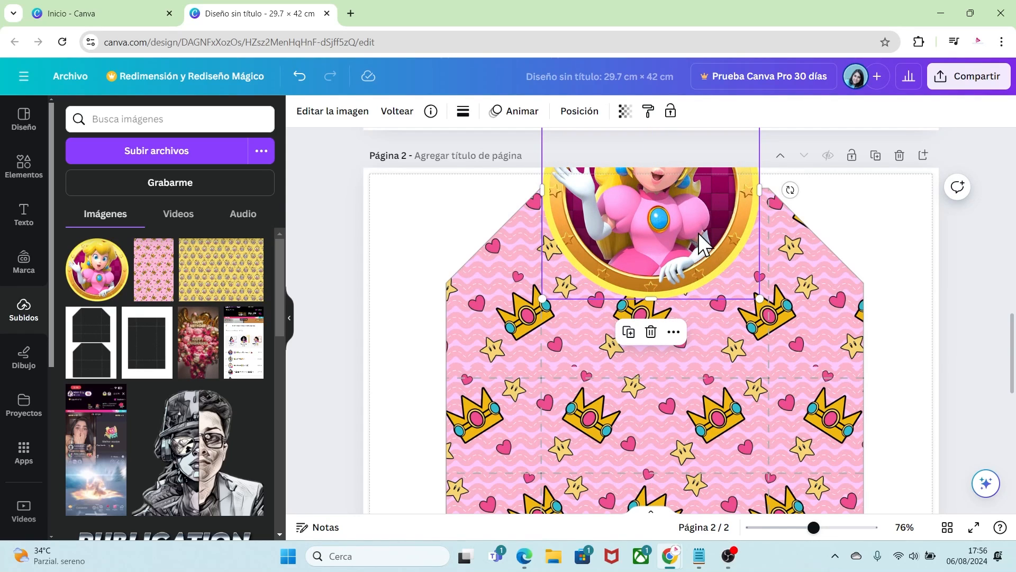
{"action": "key", "text": "Right"}
{"action": "key", "text": "Right"}
{"action": "key", "text": "Up"}
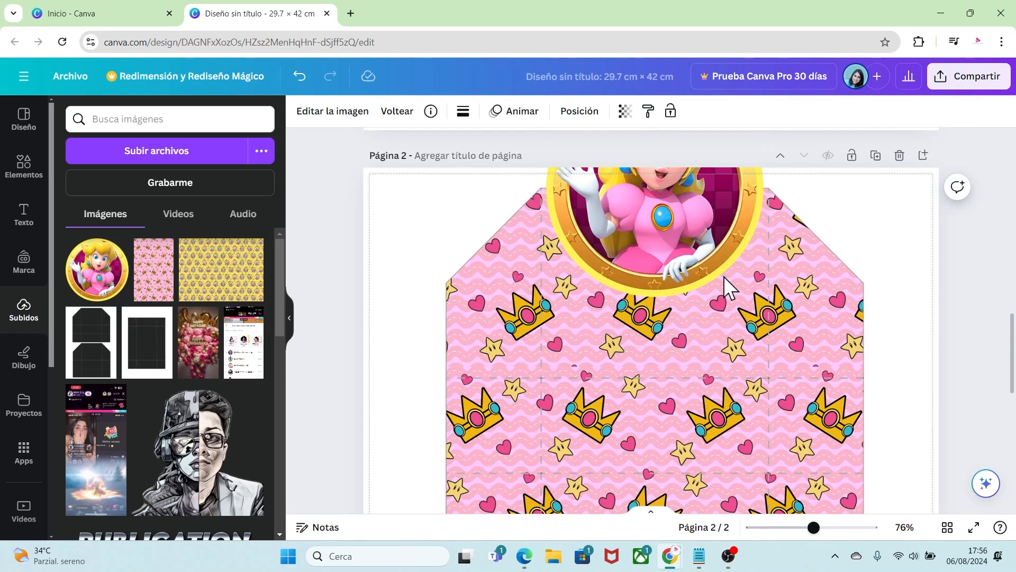
Step: Crop the upper part of the round Peach image so it ends flush with the upper box piece's top edge
{"action": "scroll", "coordinate": [1013, 325], "scroll_direction": "up", "scroll_amount": 2}
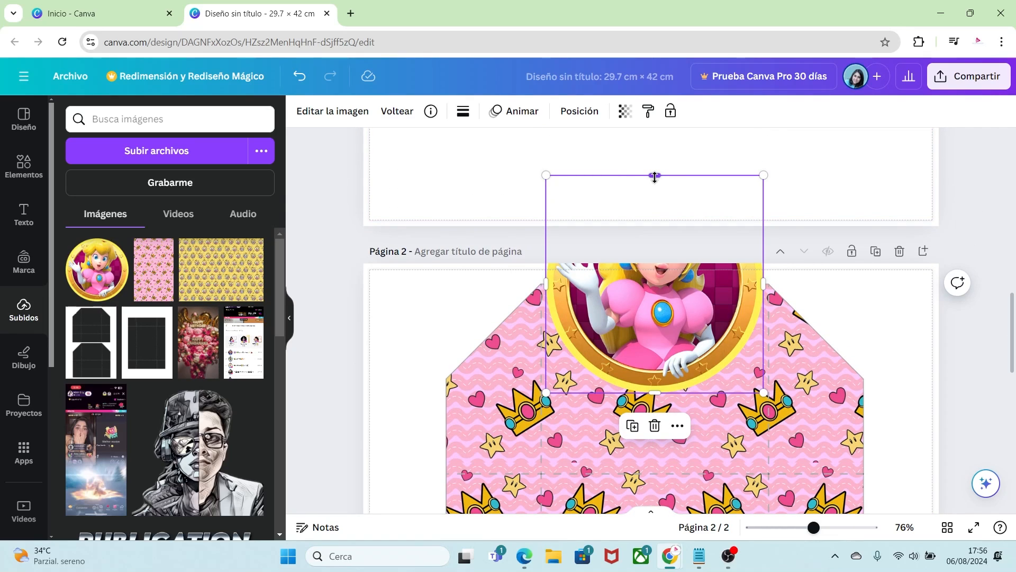
{"action": "left_click_drag", "start_coordinate": [655, 175], "coordinate": [668, 288]}
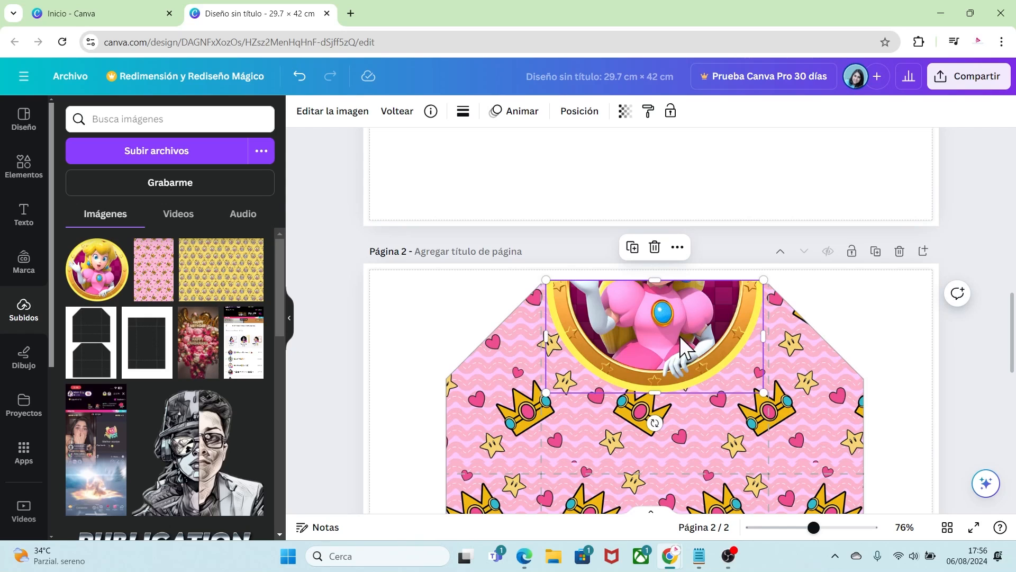
{"action": "left_click_drag", "start_coordinate": [815, 527], "coordinate": [841, 527]}
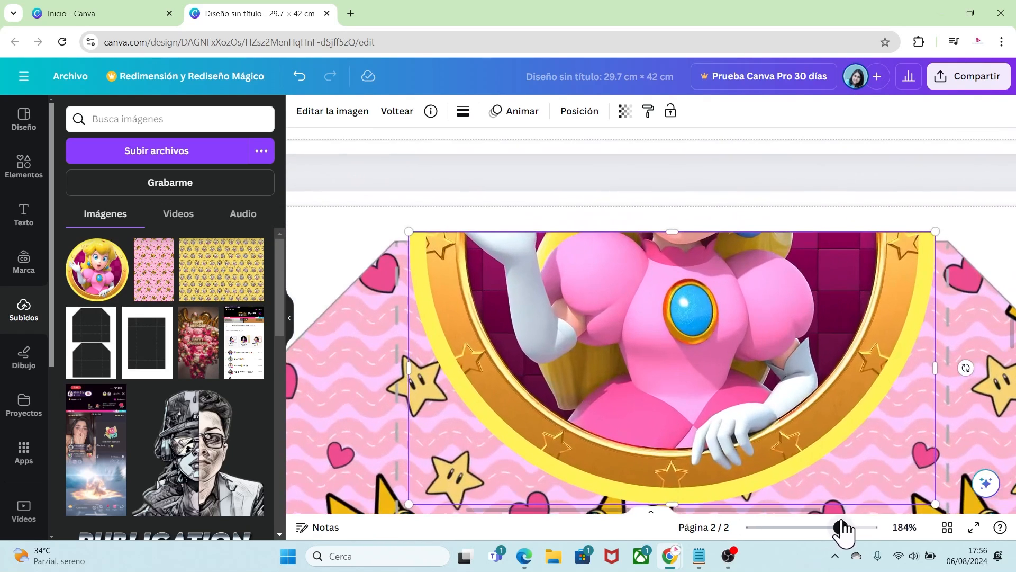
{"action": "left_click_drag", "start_coordinate": [670, 233], "coordinate": [672, 243]}
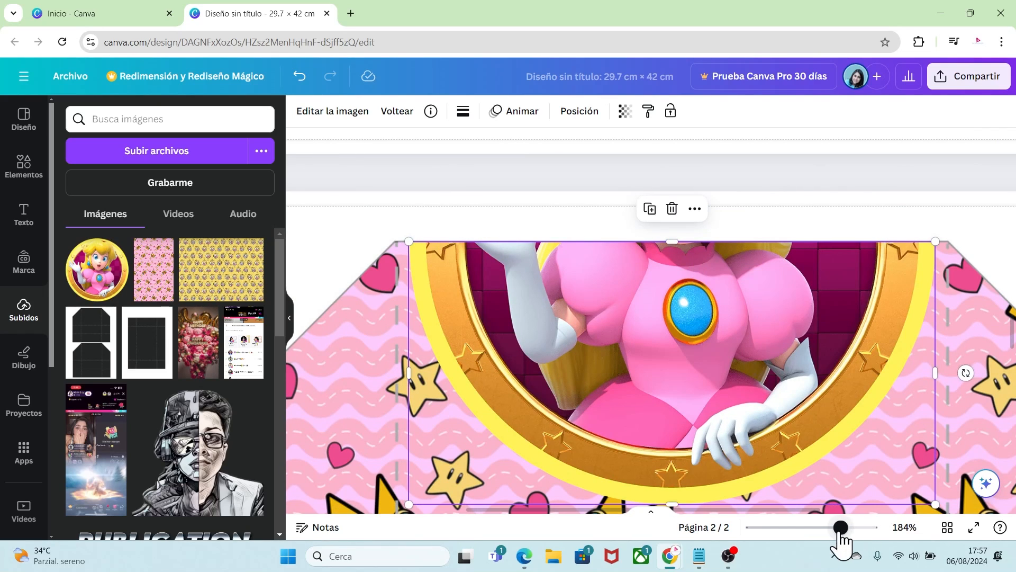
Step: Duplicate the cropped Peach image and place the copy against the top edge of the lower box piece
{"action": "left_click_drag", "start_coordinate": [840, 529], "coordinate": [789, 497]}
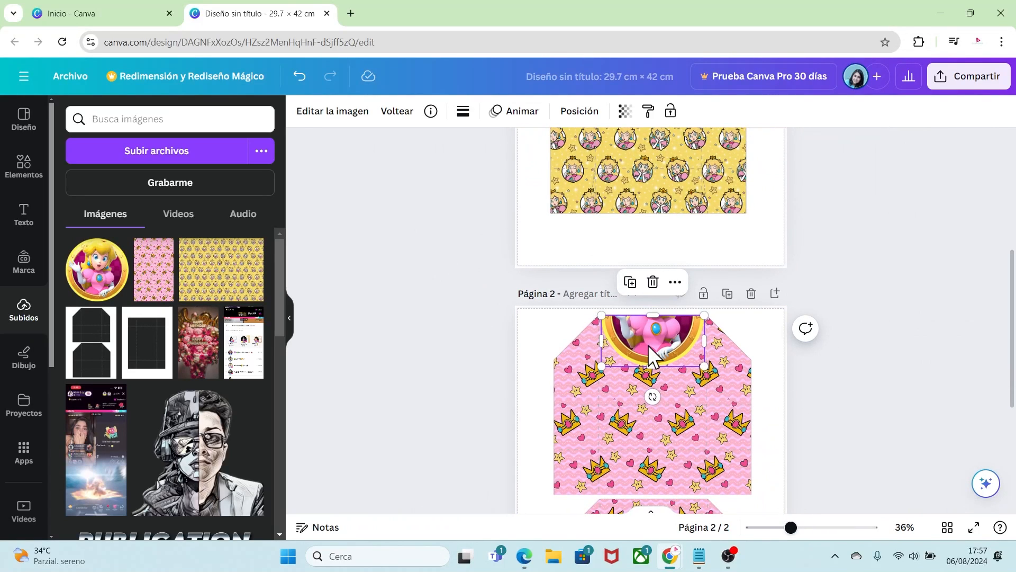
{"action": "scroll", "coordinate": [1002, 328], "scroll_direction": "down", "scroll_amount": 3}
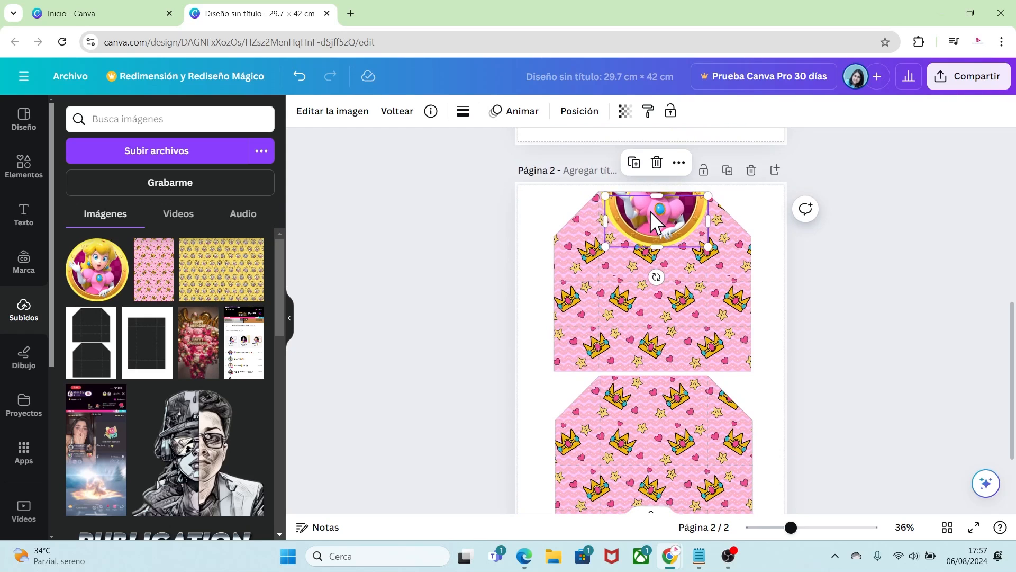
{"action": "left_click_drag", "start_coordinate": [650, 211], "coordinate": [647, 392]}
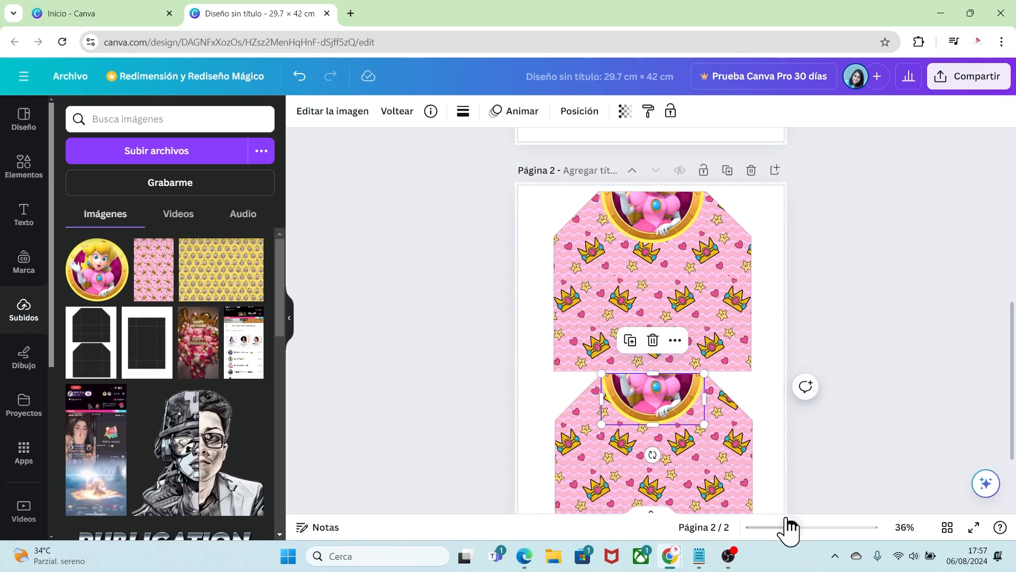
Step: Change the lower Peach copy to show the head half of the medallion, upside down and flush with the lower piece's top edge
{"action": "left_click_drag", "start_coordinate": [790, 527], "coordinate": [816, 528]}
{"action": "scroll", "coordinate": [1011, 405], "scroll_direction": "up", "scroll_amount": 3}
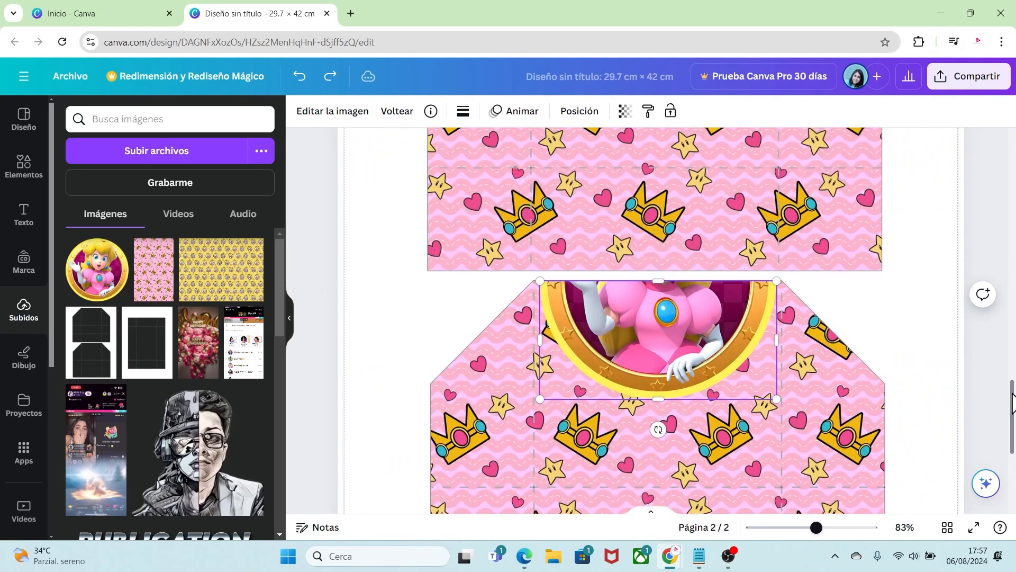
{"action": "left_click_drag", "start_coordinate": [661, 382], "coordinate": [660, 264]}
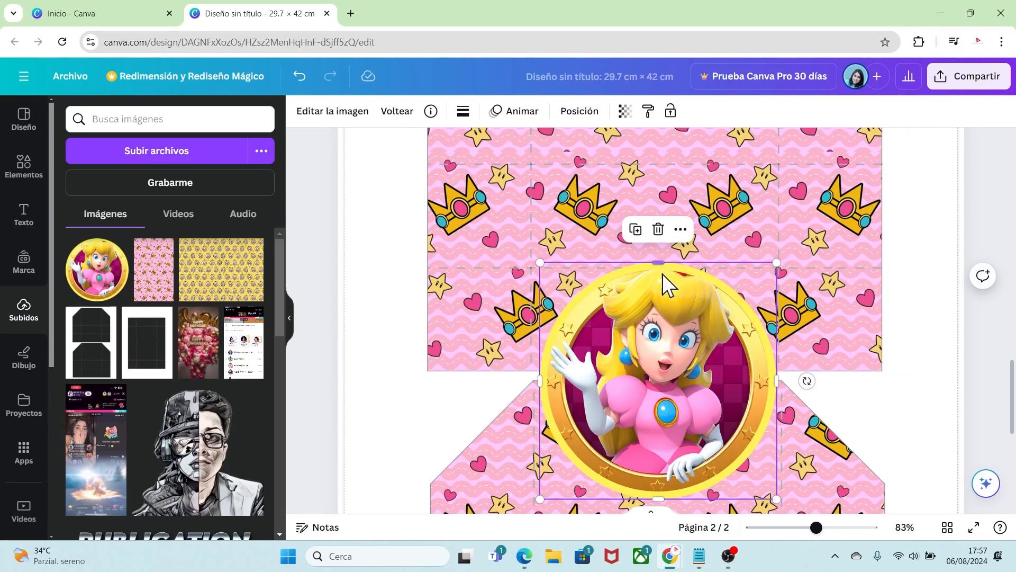
{"action": "left_click_drag", "start_coordinate": [659, 499], "coordinate": [656, 418]}
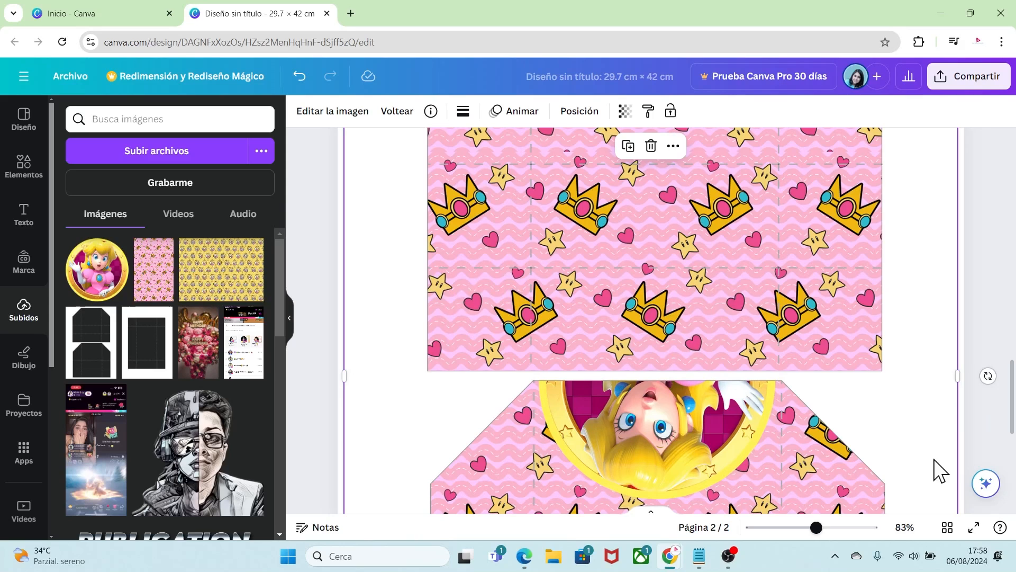
{"action": "left_click_drag", "start_coordinate": [816, 527], "coordinate": [790, 527]}
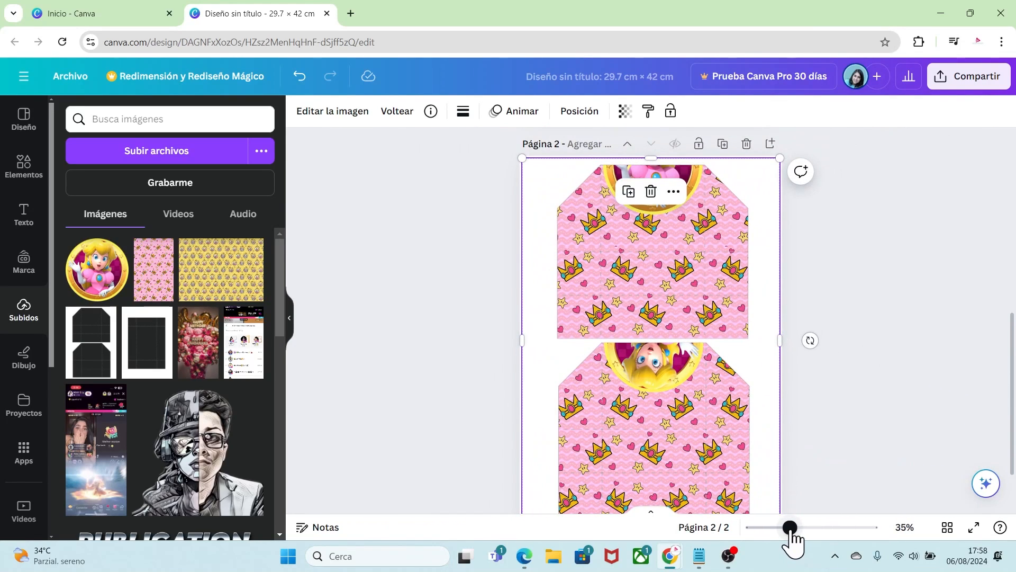
{"action": "left_click", "coordinate": [866, 412]}
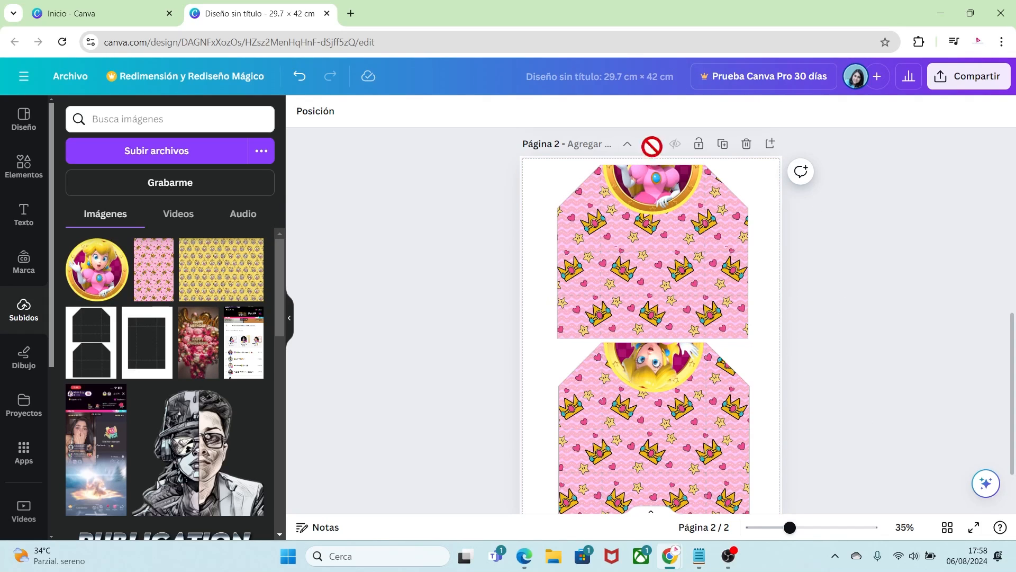
{"action": "scroll", "coordinate": [780, 323], "scroll_direction": "down", "scroll_amount": 1}
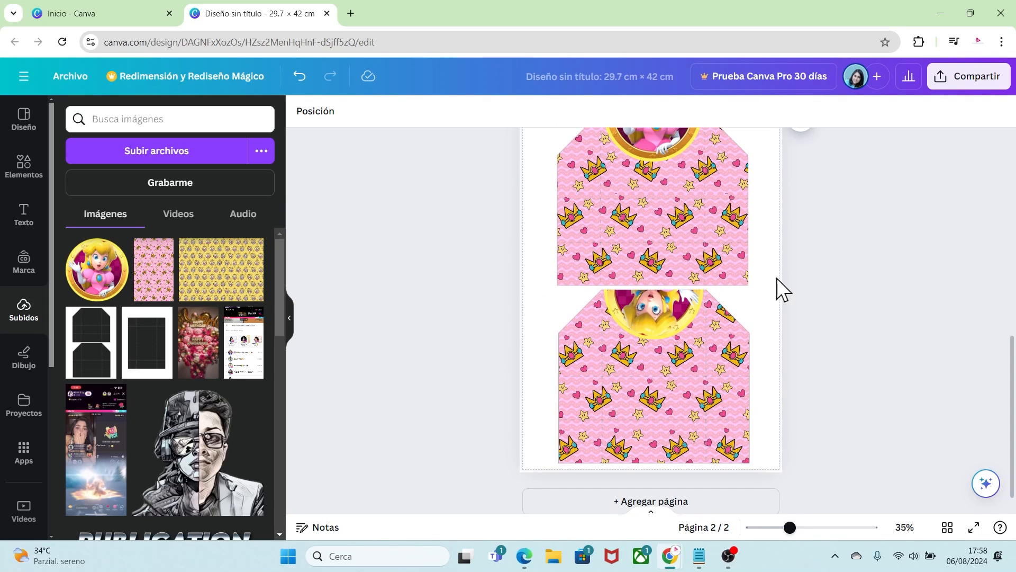
Step: Download both pages of the design as a PDF para impresión file
{"action": "left_click", "coordinate": [68, 81]}
{"action": "left_click", "coordinate": [115, 351]}
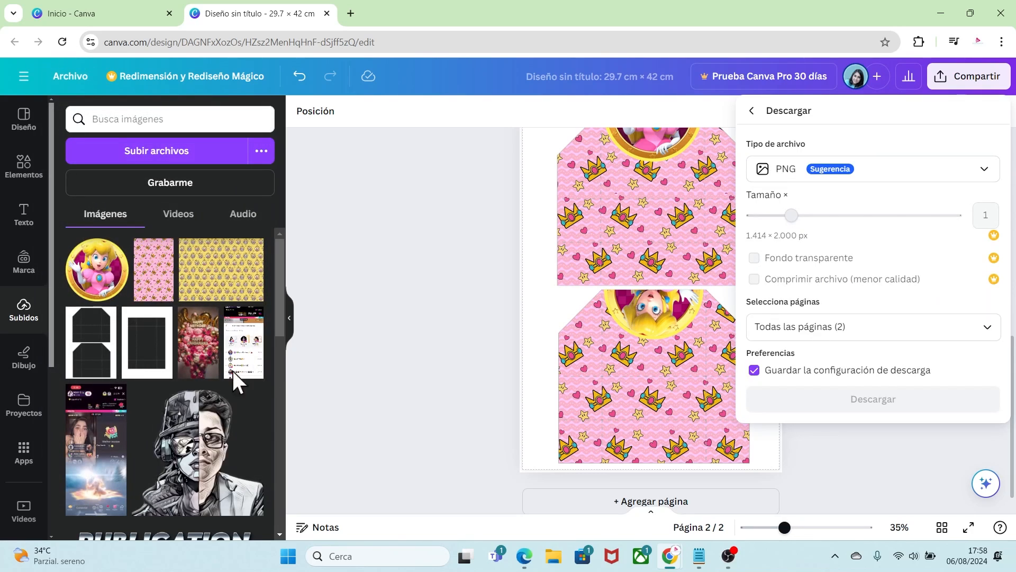
{"action": "left_click", "coordinate": [905, 180]}
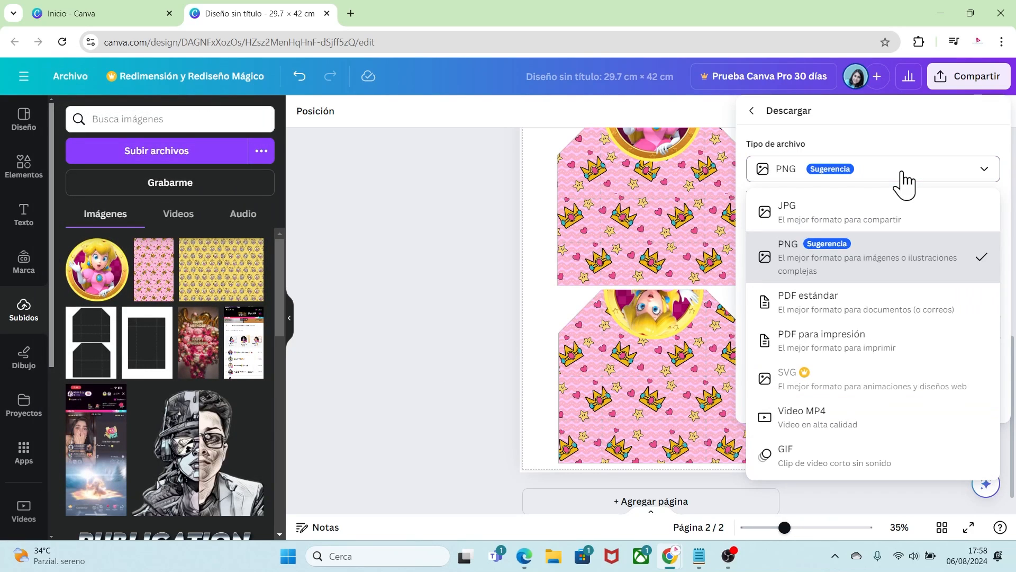
{"action": "left_click", "coordinate": [830, 342]}
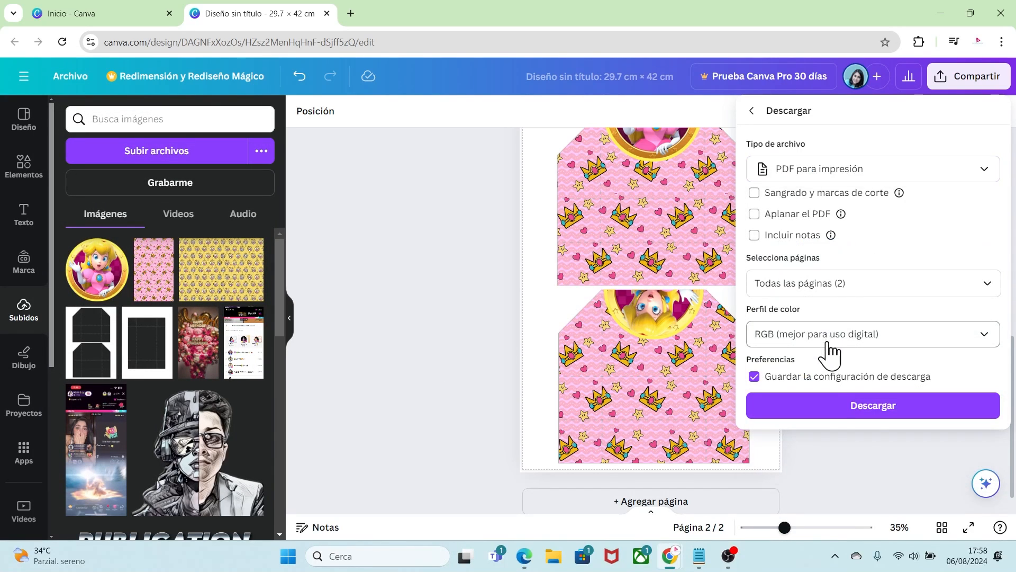
{"action": "left_click", "coordinate": [872, 411]}
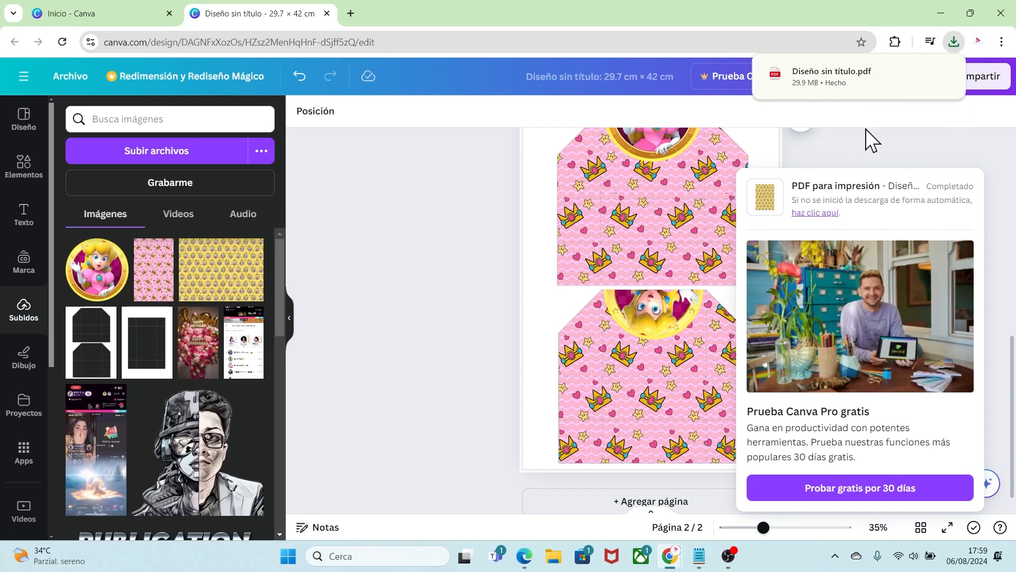
Step: Open the downloaded Diseño sin título.pdf and check the box artwork on both pages
{"action": "left_click", "coordinate": [814, 77]}
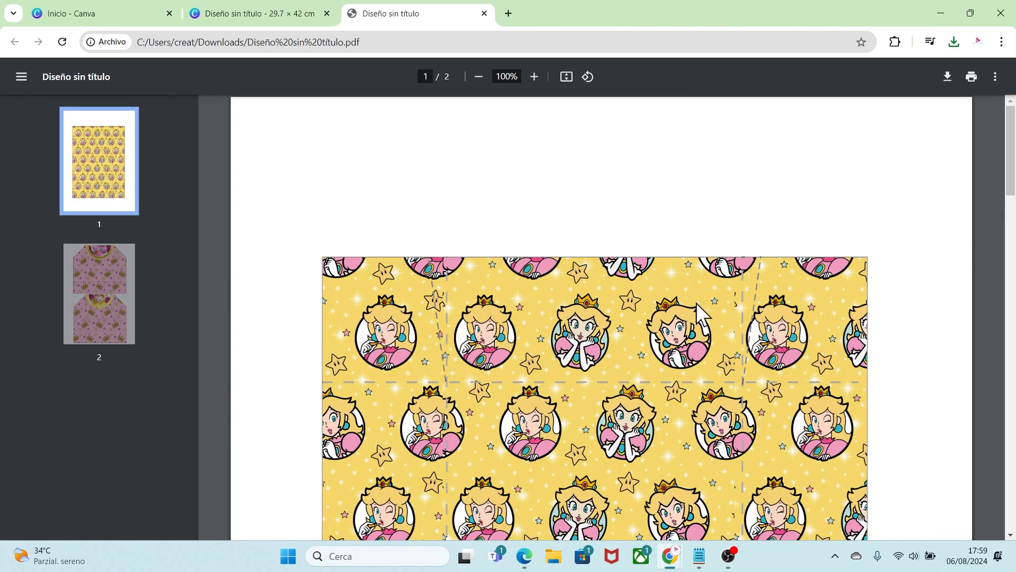
{"action": "scroll", "coordinate": [1012, 188], "scroll_direction": "down", "scroll_amount": 3}
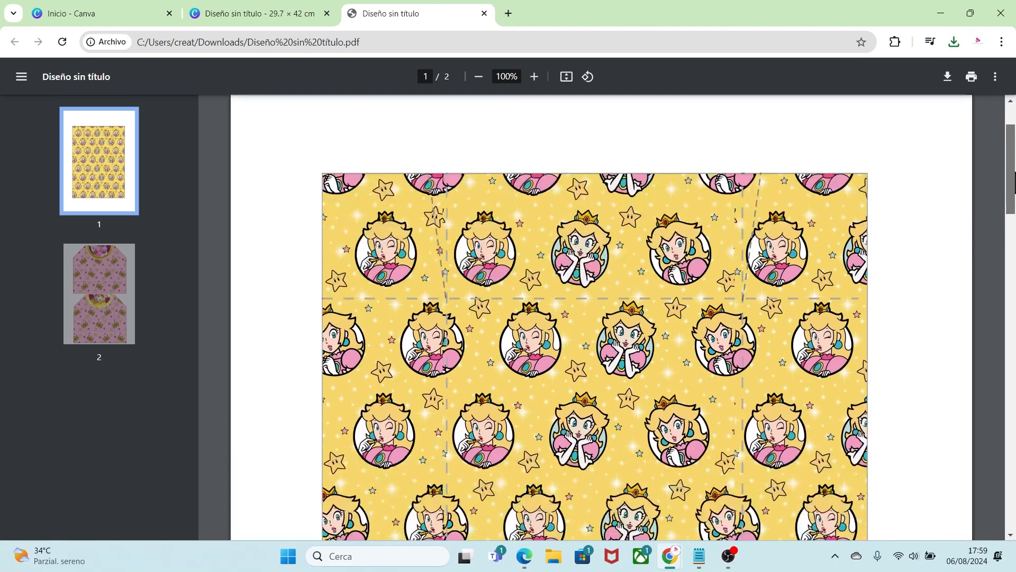
{"action": "left_click_drag", "start_coordinate": [1014, 191], "coordinate": [1014, 461]}
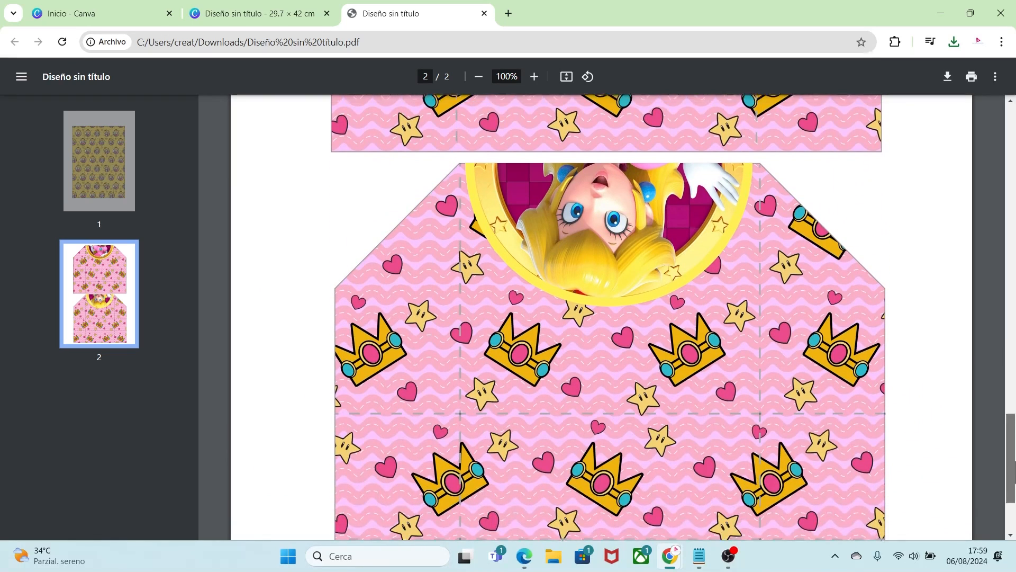